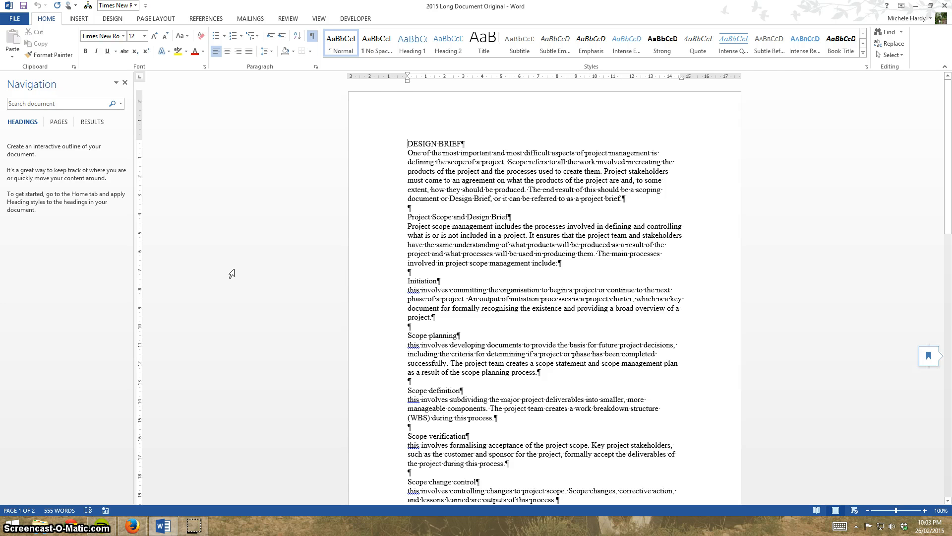
Apply Heading 1 to the "DESIGN BRIEF" line and Heading 2 to "Project Scope and Design Brief".
left_click(384, 151)
left_click(375, 145)
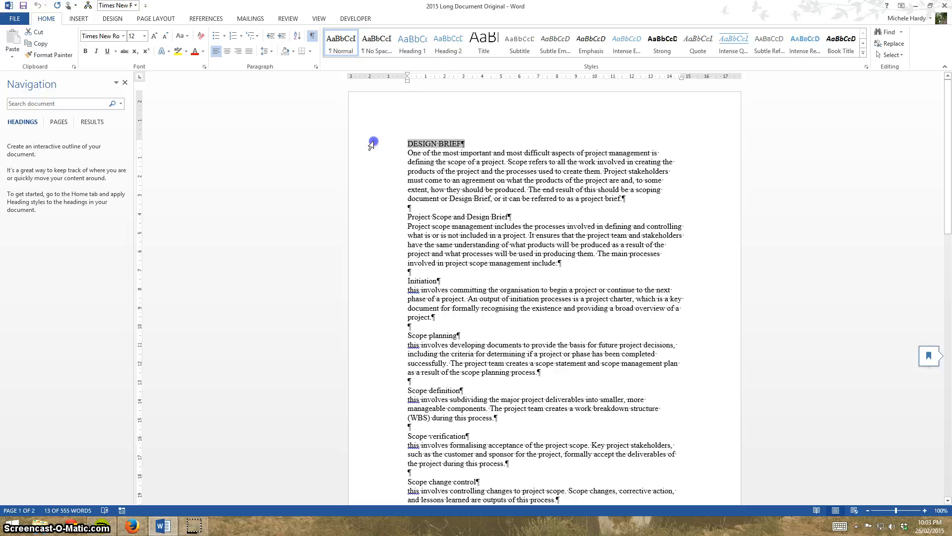
left_click(413, 43)
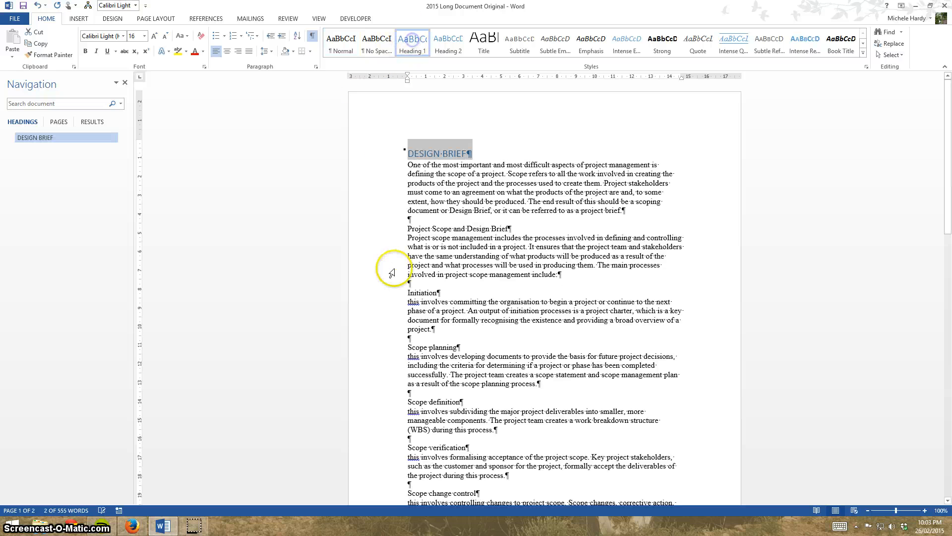
left_click(382, 224)
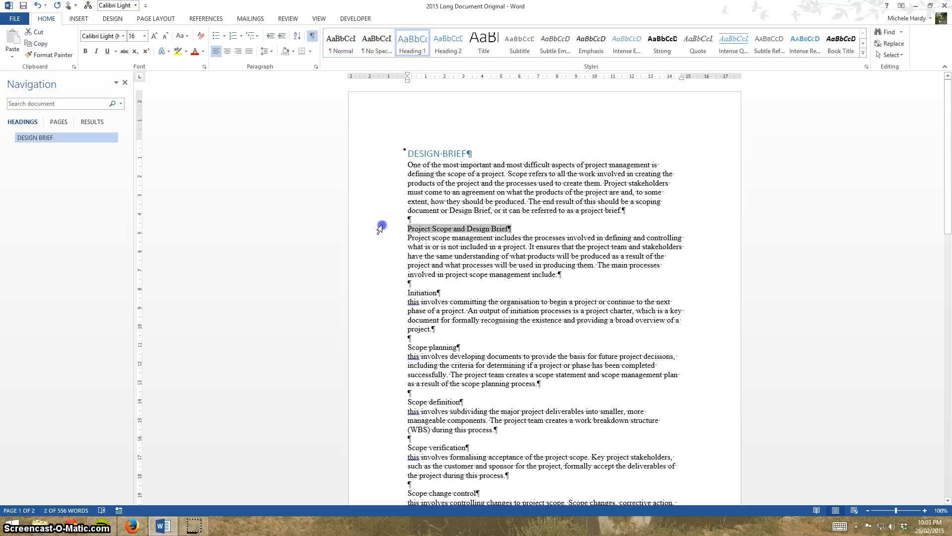
left_click(448, 43)
Apply the Heading 2 style to the "Initiation", "Scope planning", "Scope definition" and "Scope verification" lines.
left_click(386, 303)
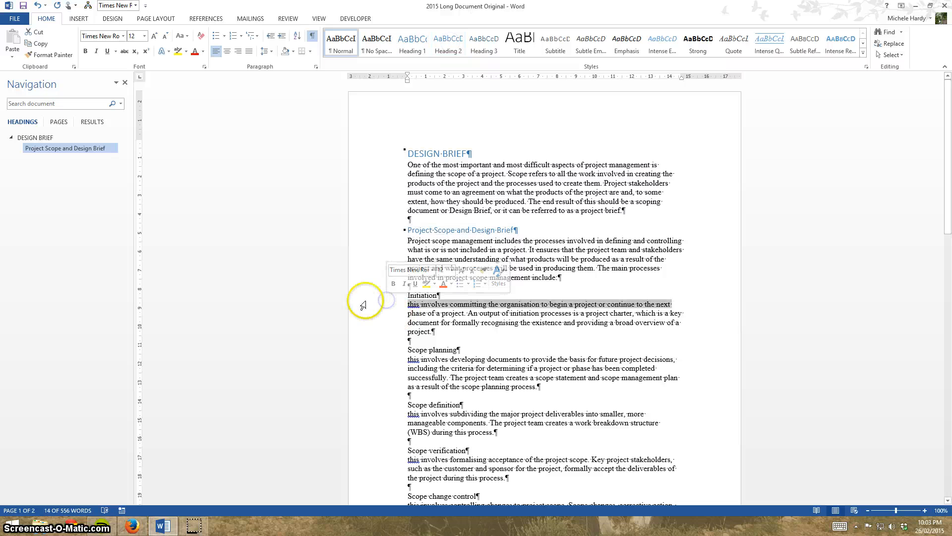
left_click(365, 294)
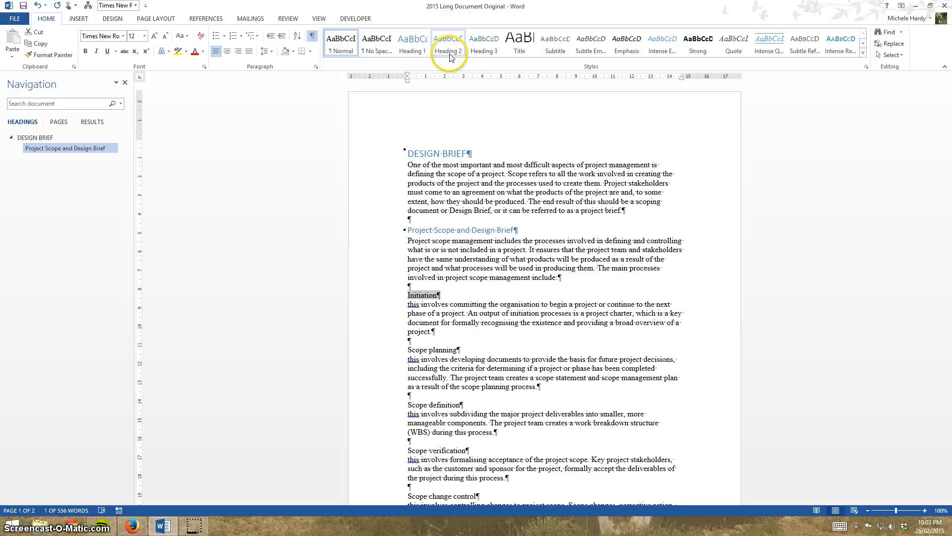
left_click(448, 44)
left_click(383, 355)
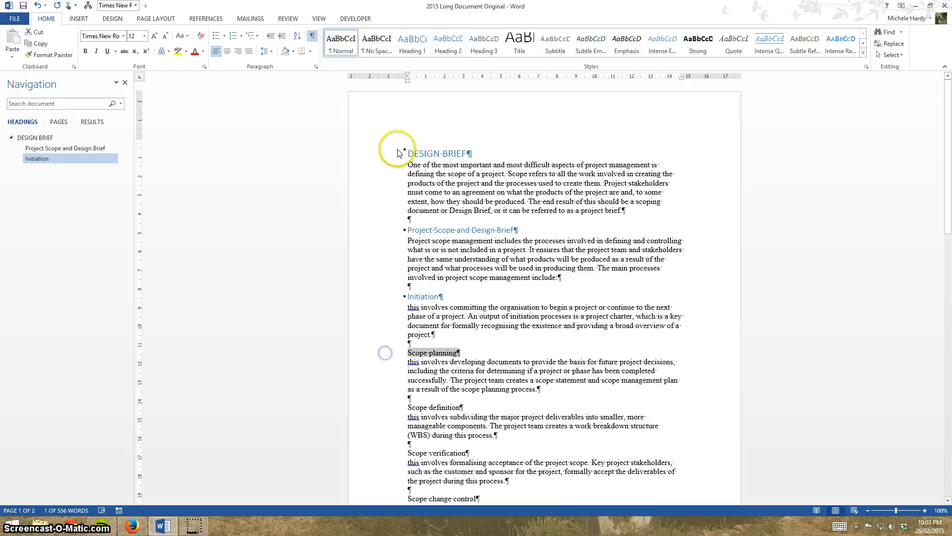
left_click(466, 52)
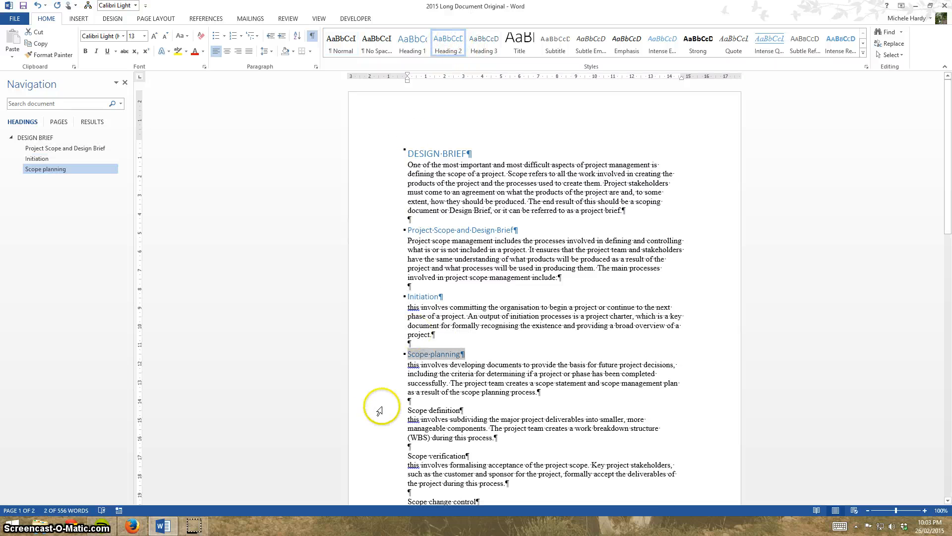
left_click(374, 409)
left_click(455, 46)
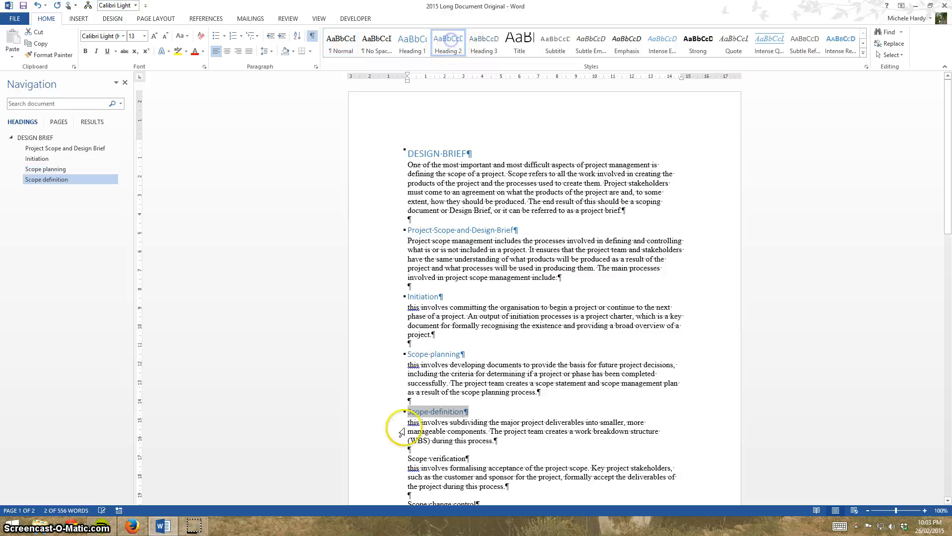
left_click(384, 458)
left_click(448, 43)
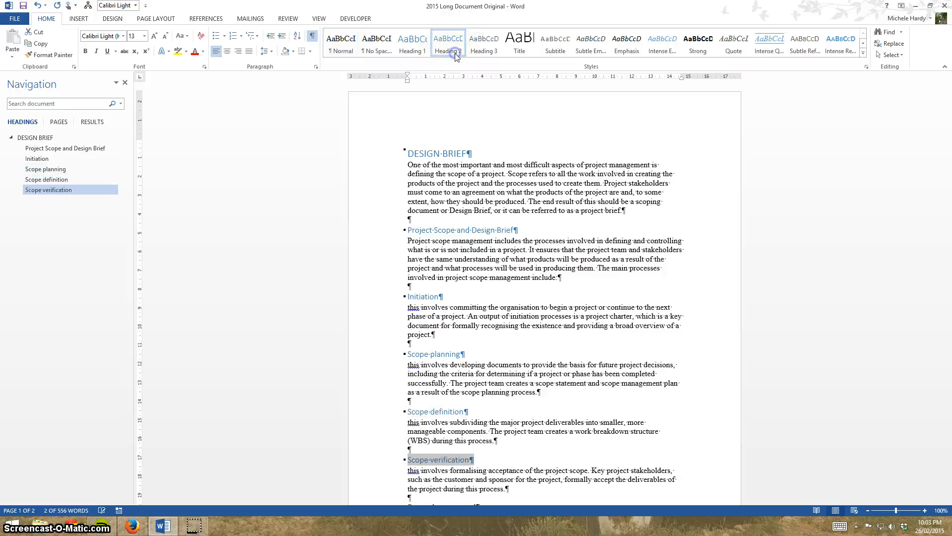
Apply the Heading 3 style to the "Scope change control" and "The project manager needs to:" lines.
scroll(325, 342, "down", 4)
scroll(325, 342, "down", 3)
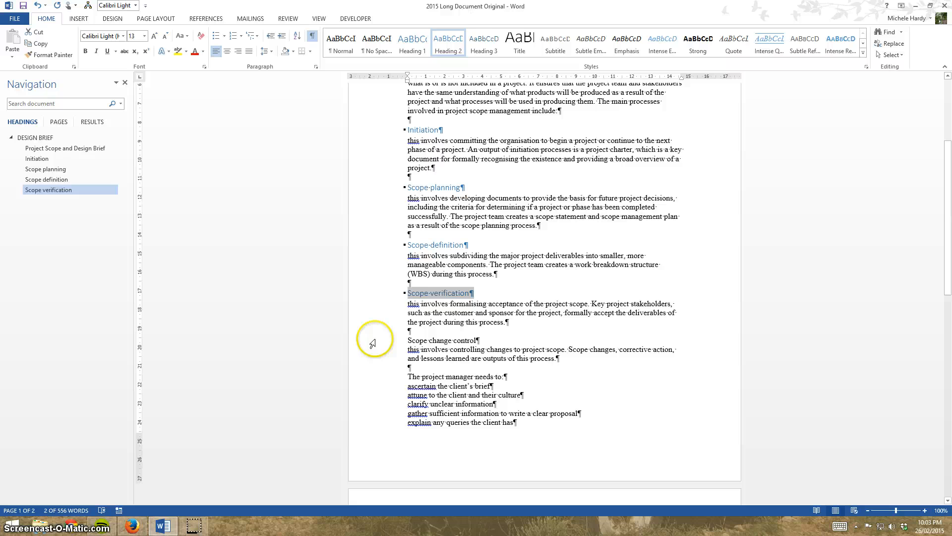
left_click(372, 340)
left_click(484, 44)
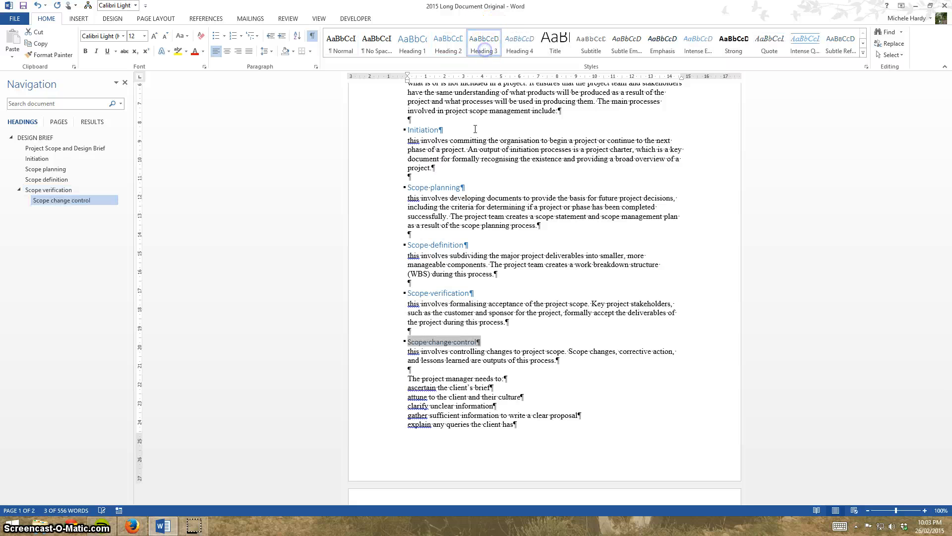
left_click(372, 388)
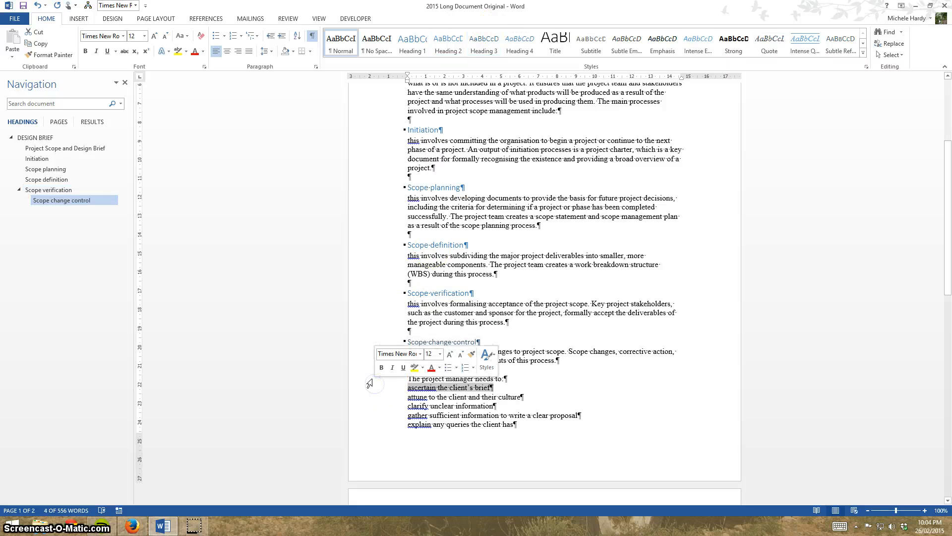
left_click(371, 379)
left_click(483, 33)
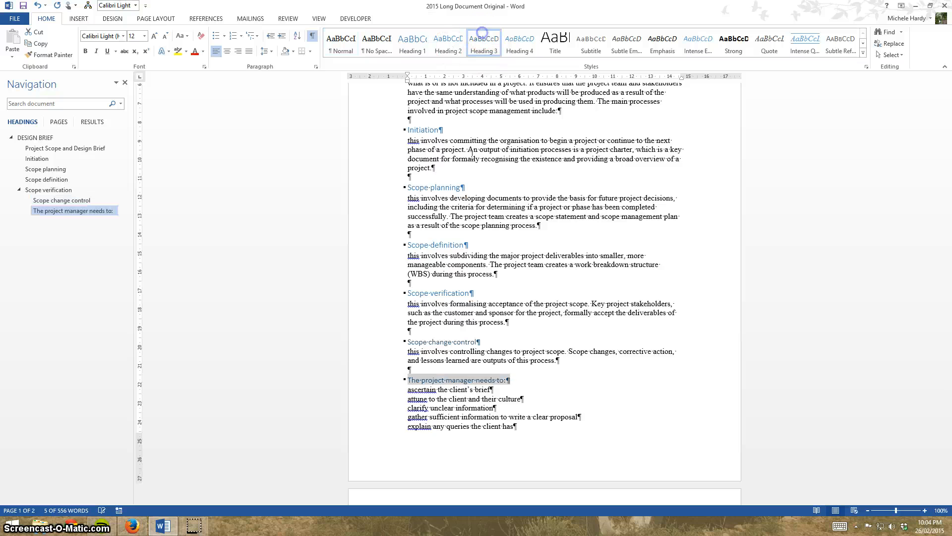
Apply Heading 2 to "Creating a Multimedia/Web Design Scoping Questionnaire", "Client Experience" and "Type of Product" on page 2.
scroll(395, 298, "down", 8)
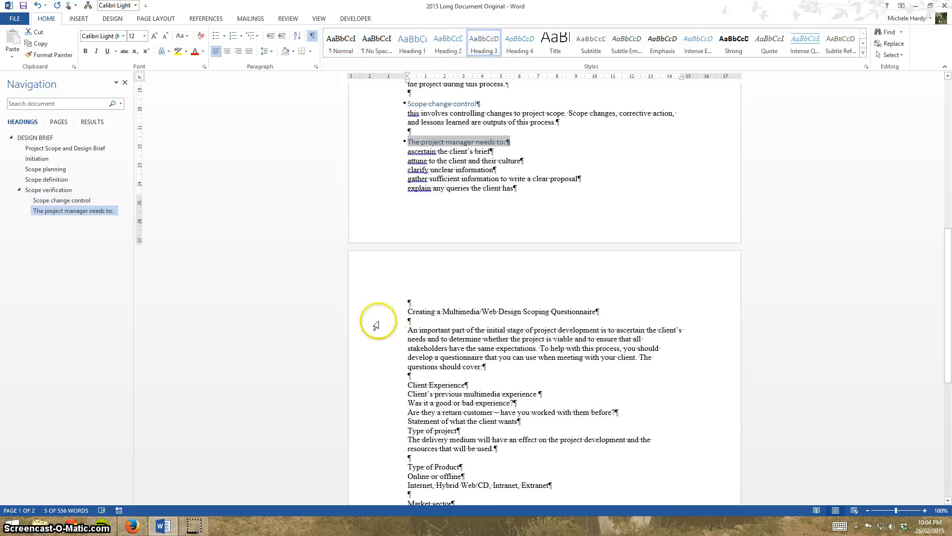
left_click(376, 325)
left_click(361, 319)
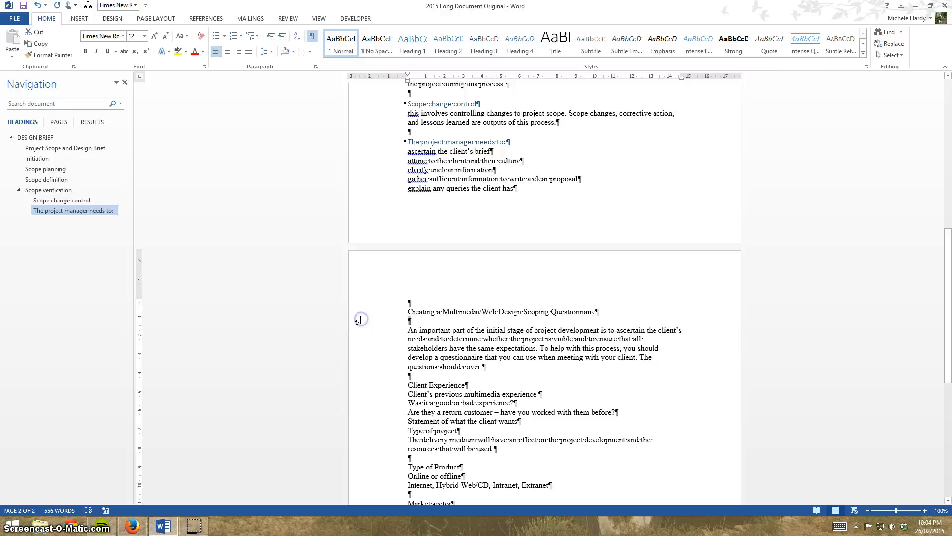
left_click(367, 312)
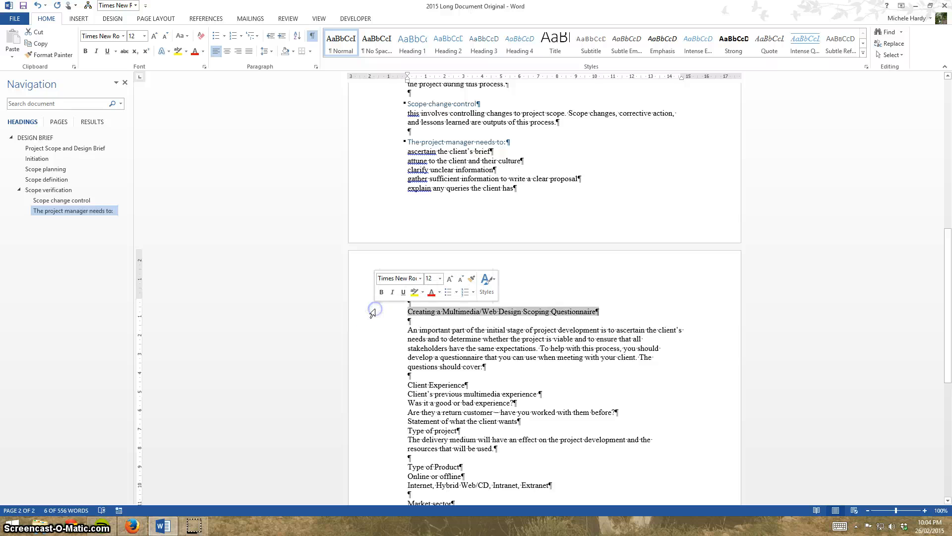
left_click(448, 40)
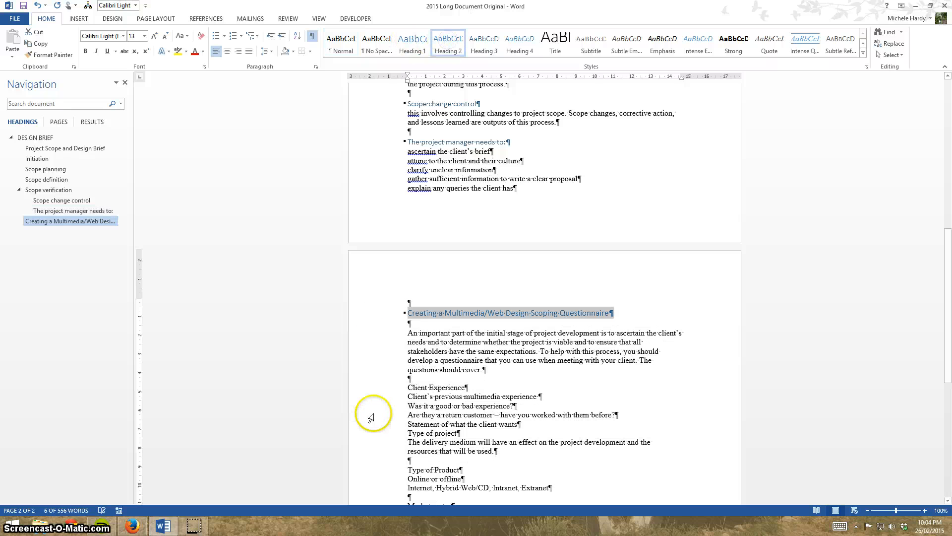
left_click(375, 392)
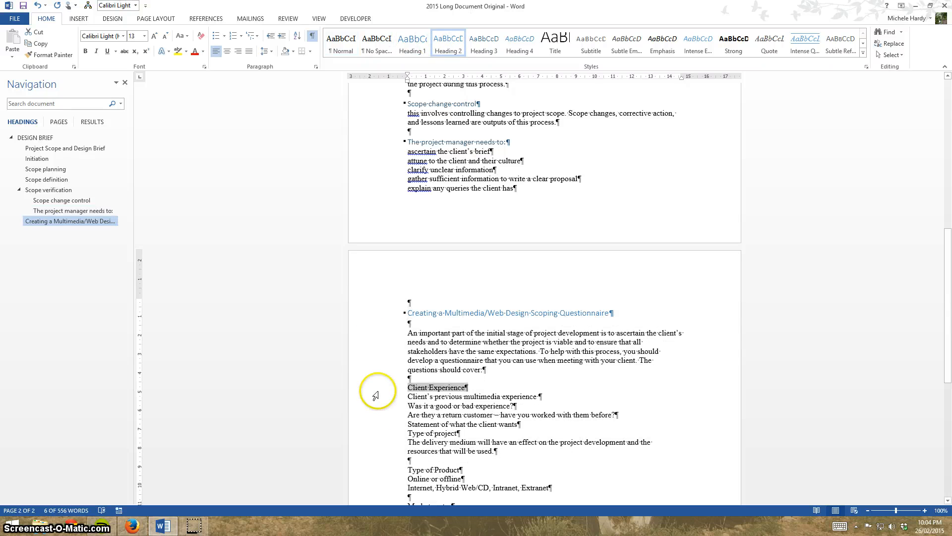
left_click(447, 41)
left_click(388, 464)
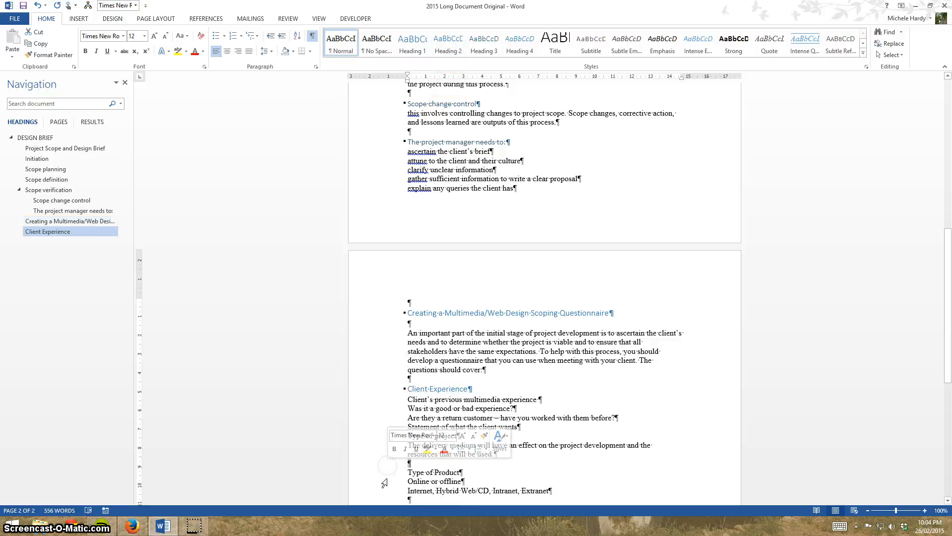
left_click(387, 479)
left_click(381, 471)
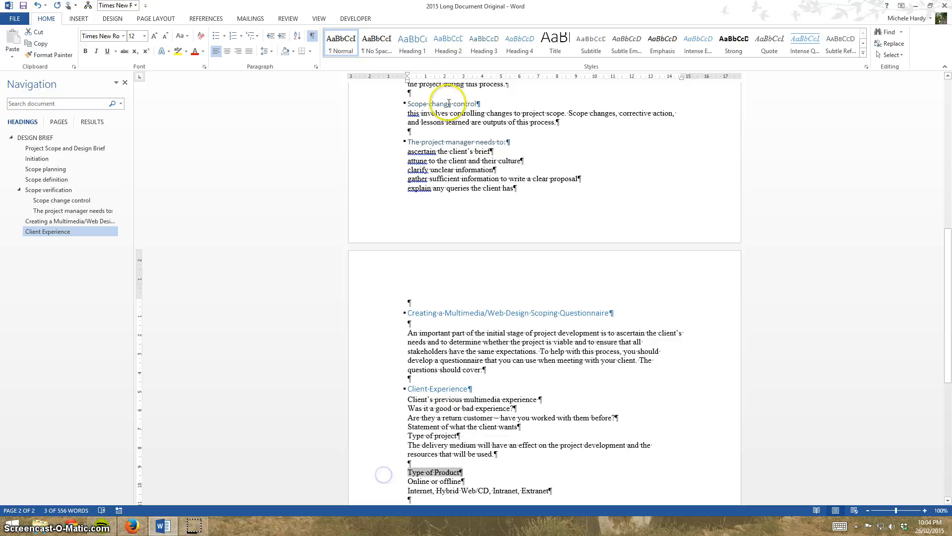
left_click(440, 44)
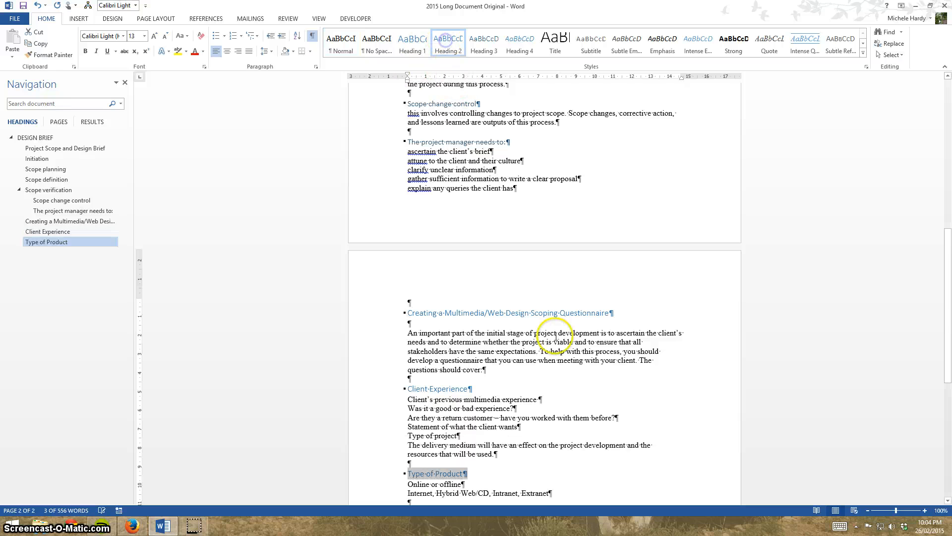
Apply Heading 2 to the "Market sector" line and Heading 3 to the "Project Bias" line.
scroll(559, 361, "down", 3)
scroll(562, 363, "down", 3)
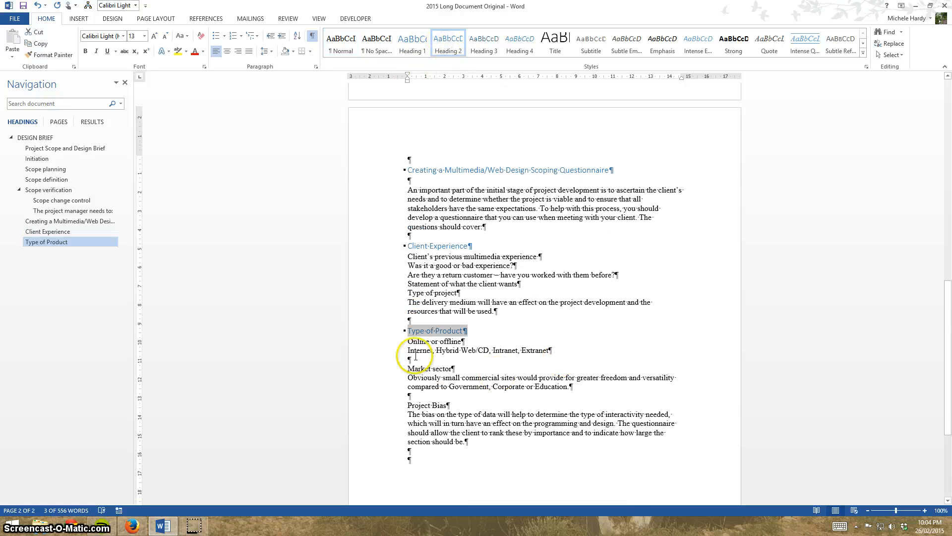
left_click(387, 368)
left_click(439, 38)
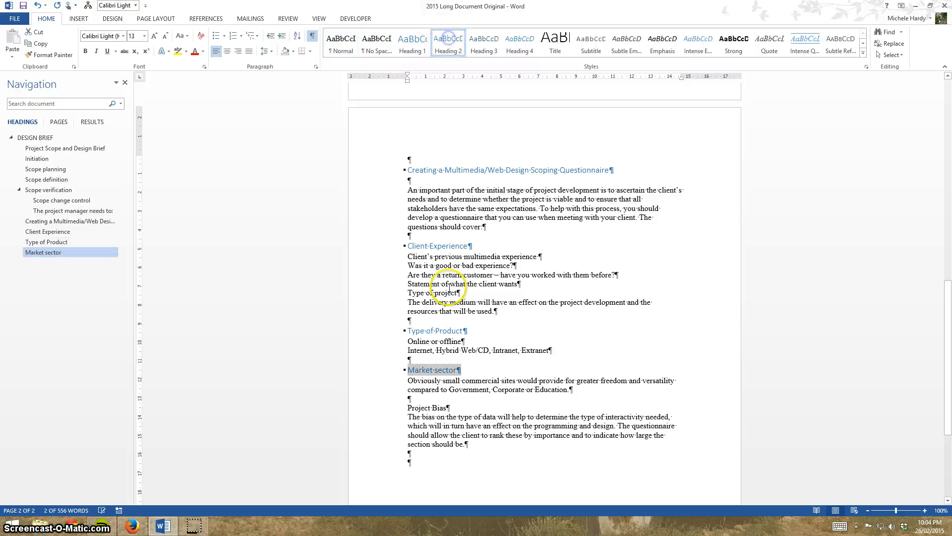
left_click(385, 410)
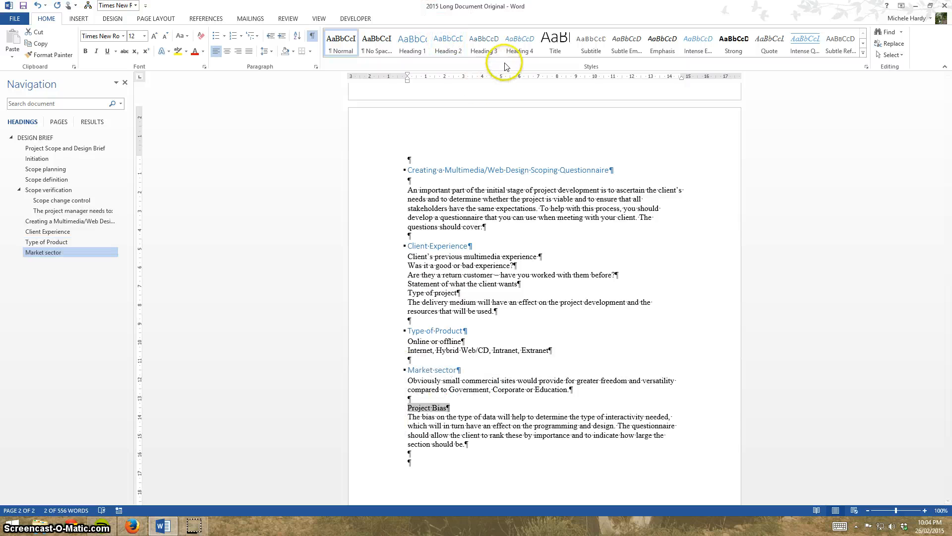
left_click(490, 45)
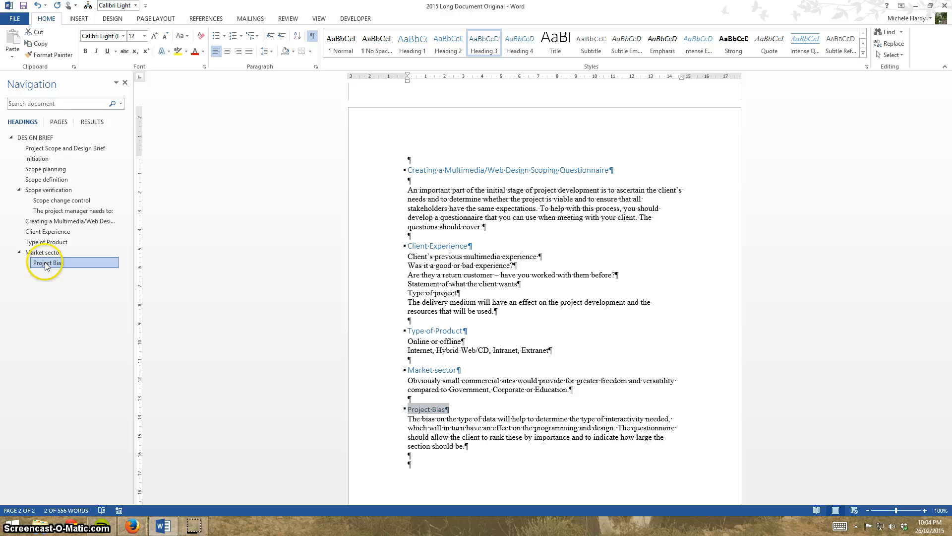
Collapse the Market sector, Scope verification and DESIGN BRIEF headings in the document's navigation outline and expand them again.
left_click(19, 253)
left_click(19, 189)
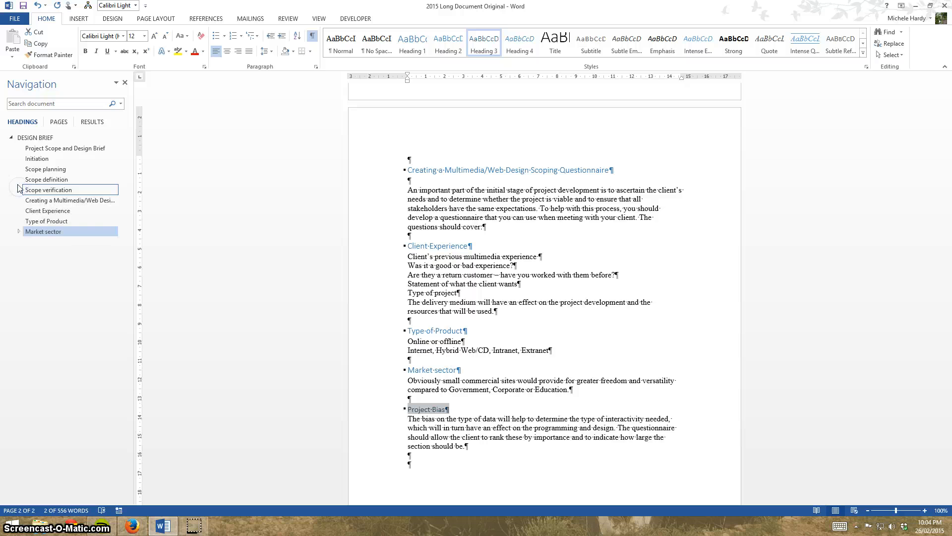
left_click(11, 138)
left_click(11, 138)
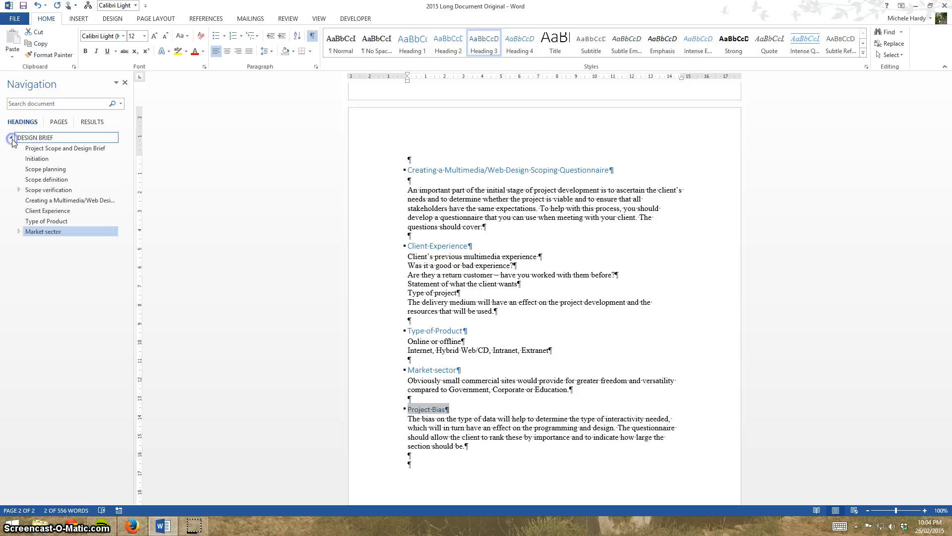
left_click(19, 190)
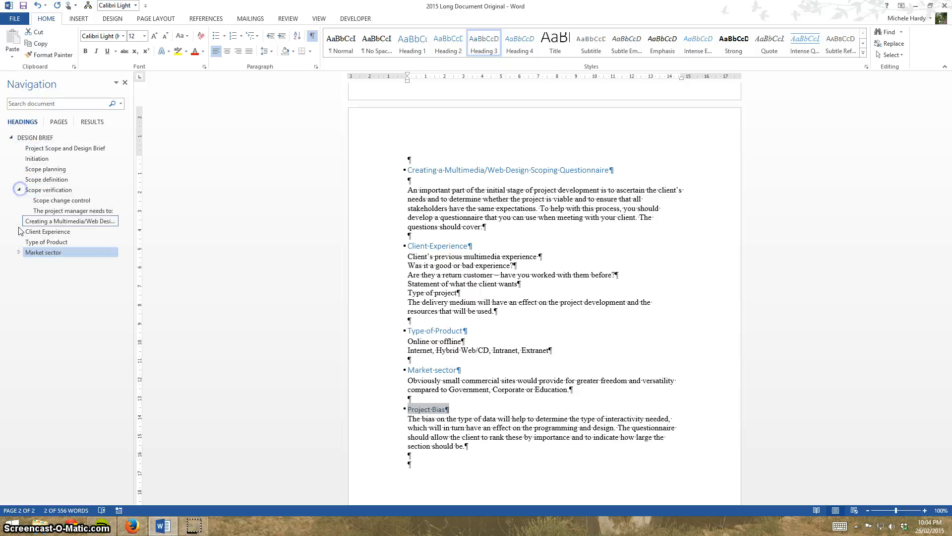
left_click(18, 252)
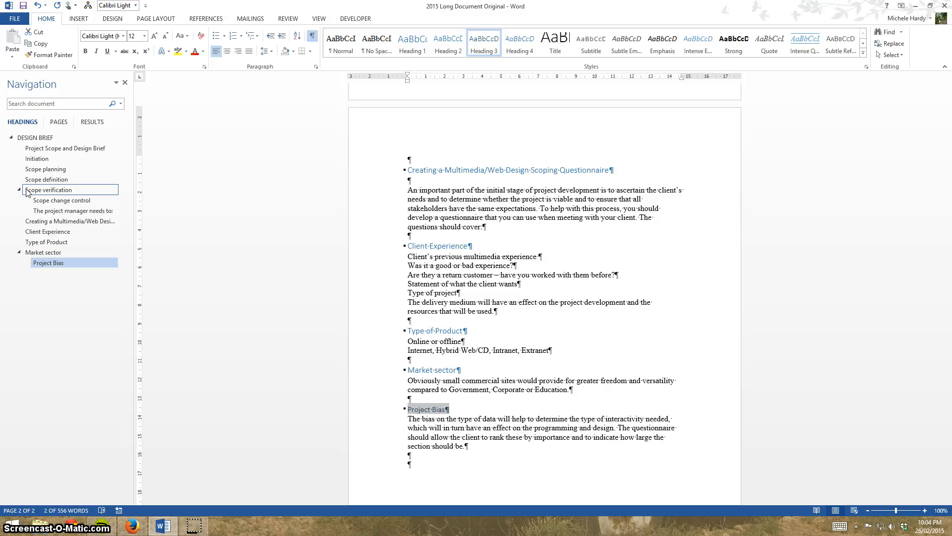
Move the Scope verification section with its subheadings below "Creating a Multimedia/Web Design Scoping Questionnaire" in the navigation outline.
left_click(49, 190)
left_click_drag(26, 192, 26, 227)
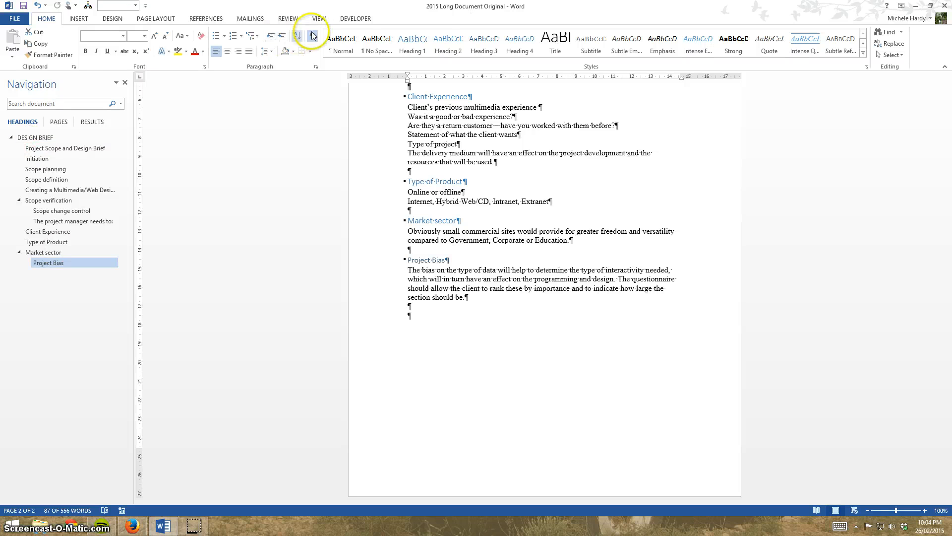
Toggle the Navigation pane's visibility and leave it hidden.
left_click(318, 19)
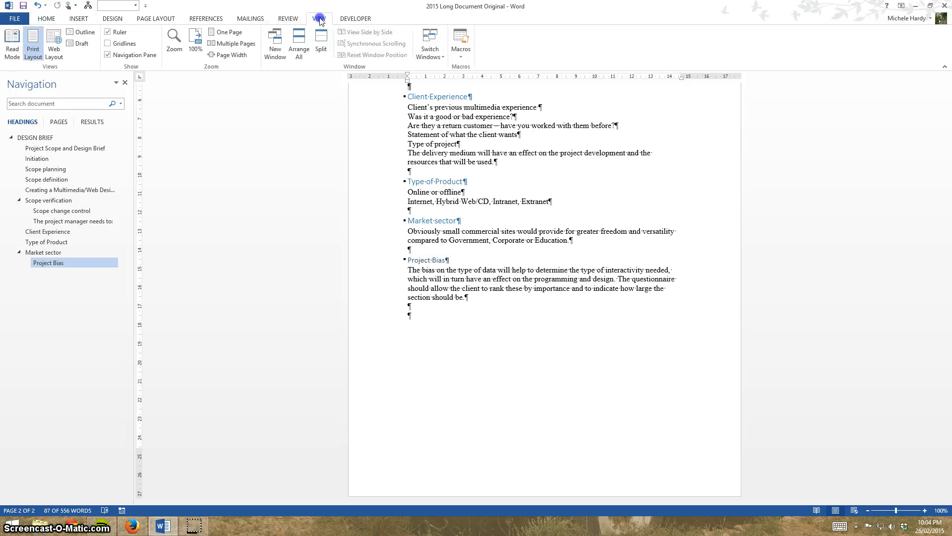
left_click(108, 55)
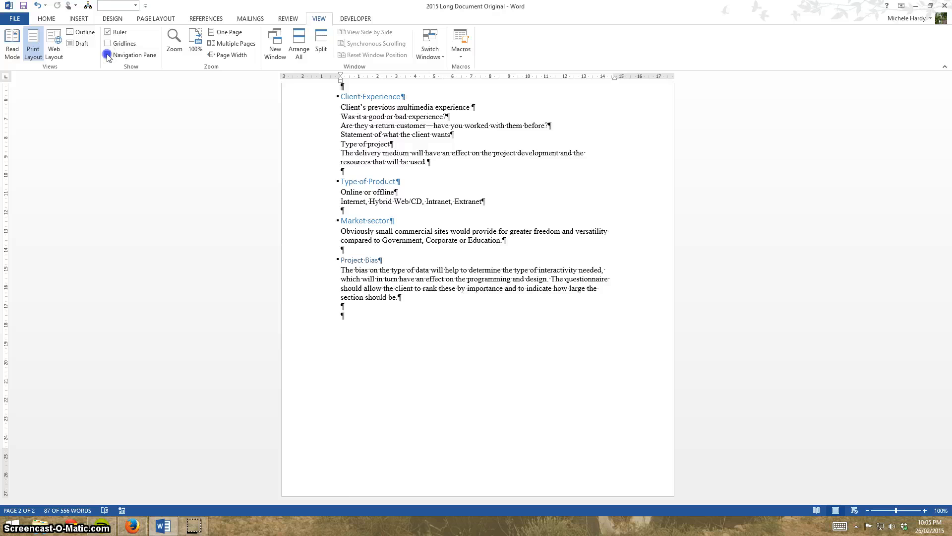
left_click(108, 55)
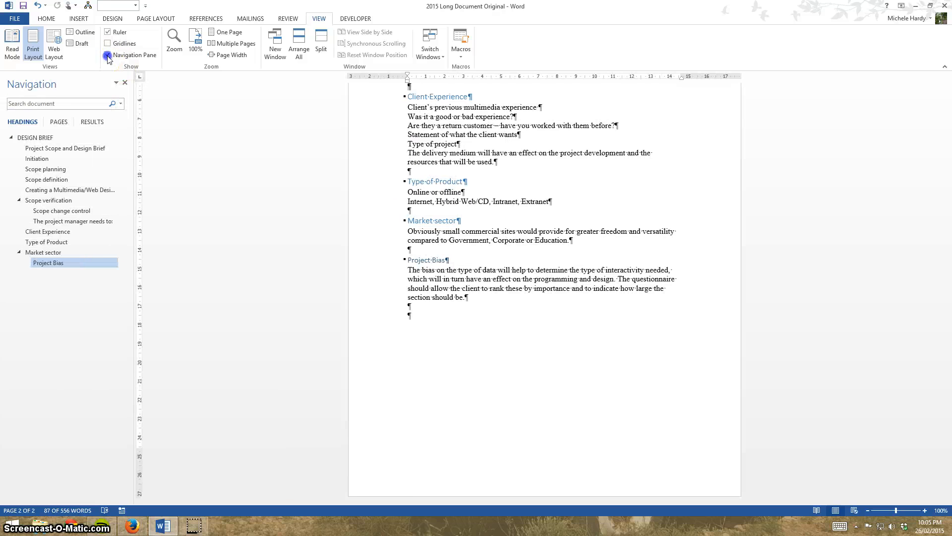
left_click(108, 55)
Switch the document to Outline view and move the Project Bias section with its text above Client Experience.
left_click(80, 33)
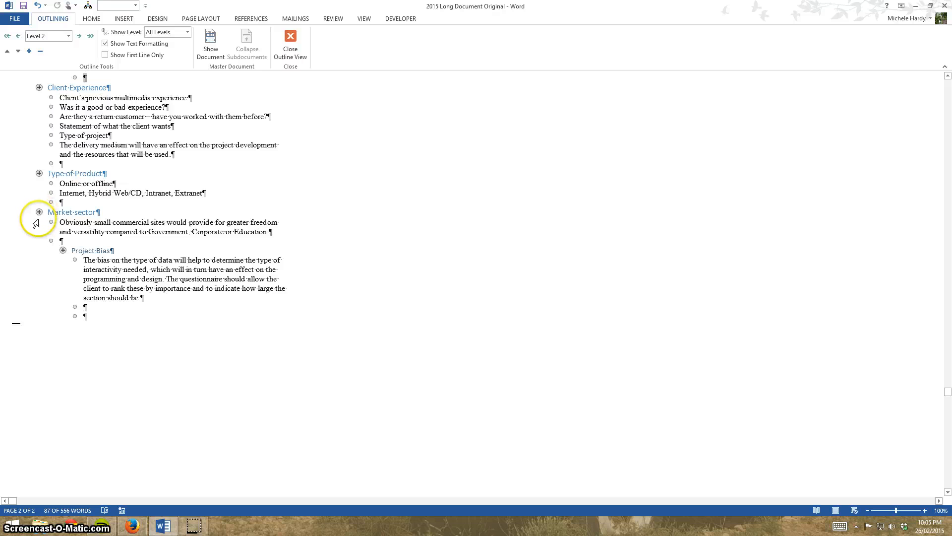
left_click_drag(63, 250, 28, 95)
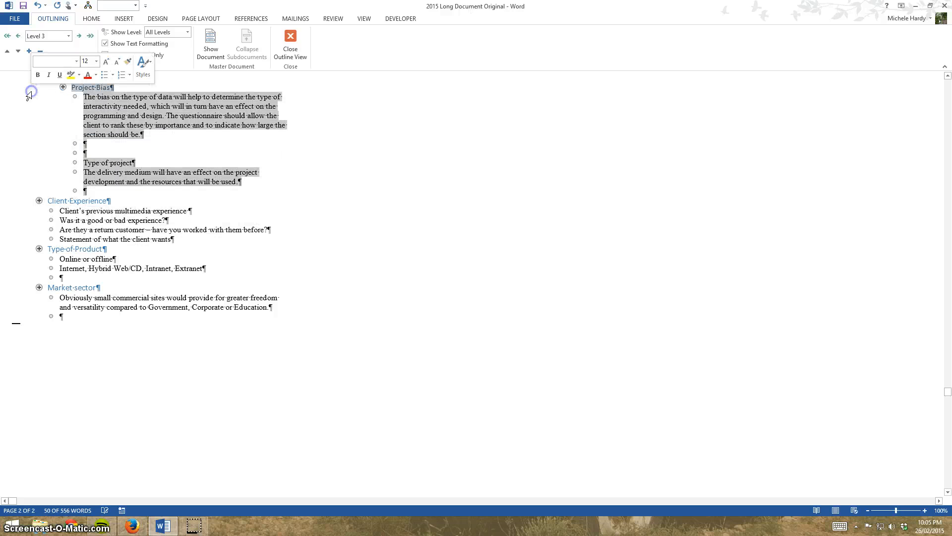
Move the Initiation heading above the "Project Scope and Design Brief" heading in the outline, leaving its body text behind.
scroll(38, 199, "up", 6)
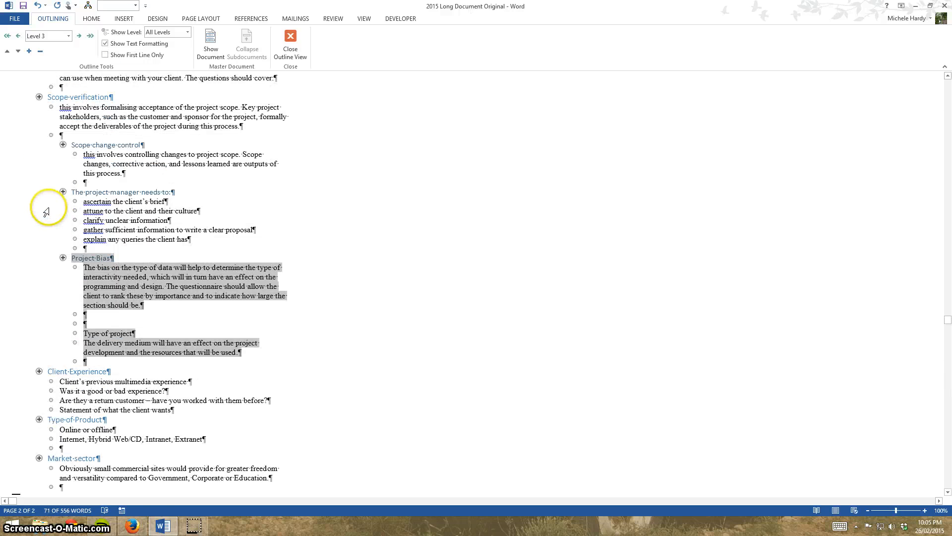
scroll(46, 213, "up", 14)
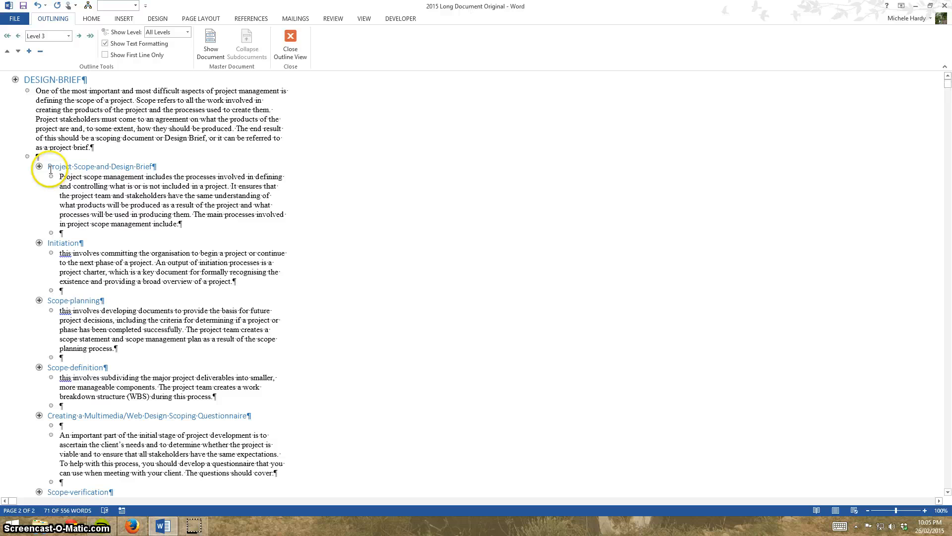
left_click_drag(40, 166, 149, 332)
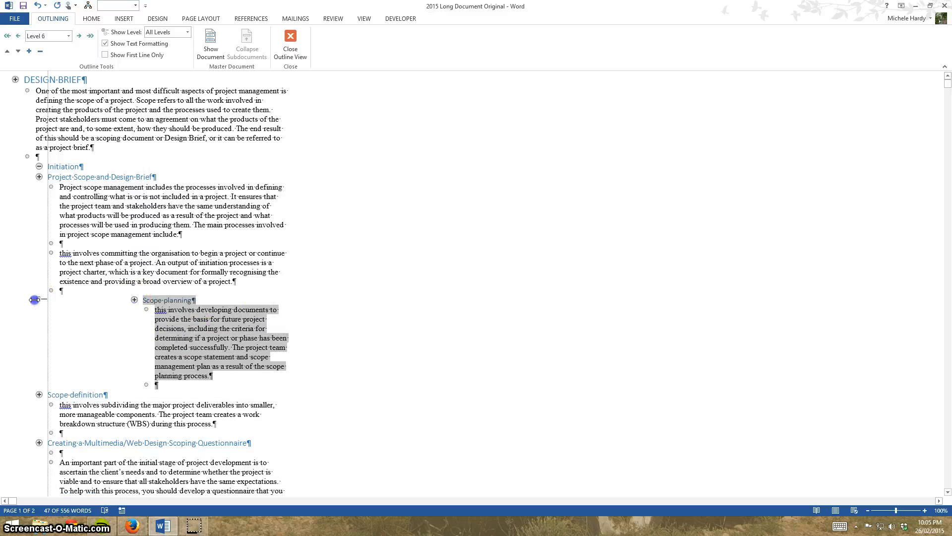
Promote the Scope planning section with its text to Level 1 and close Outline view.
left_click_drag(34, 299, 23, 302)
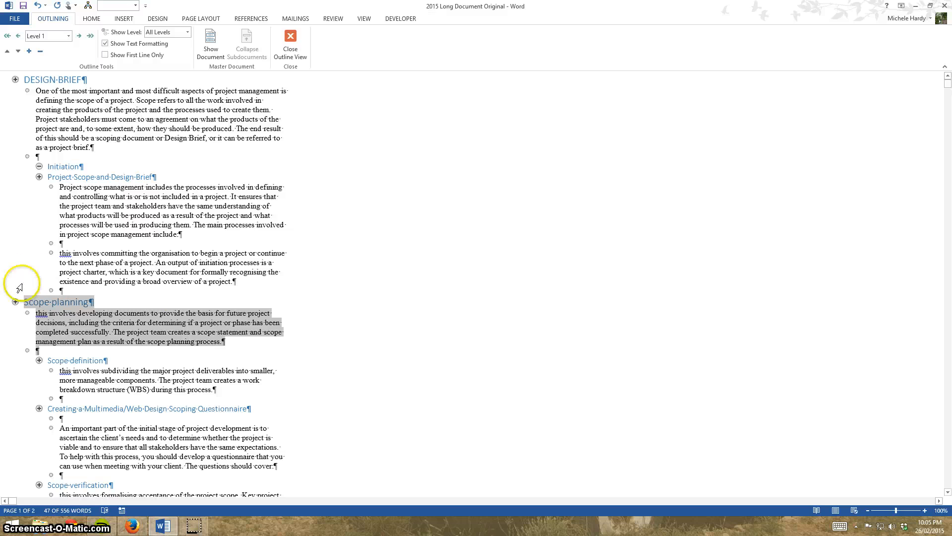
left_click(290, 44)
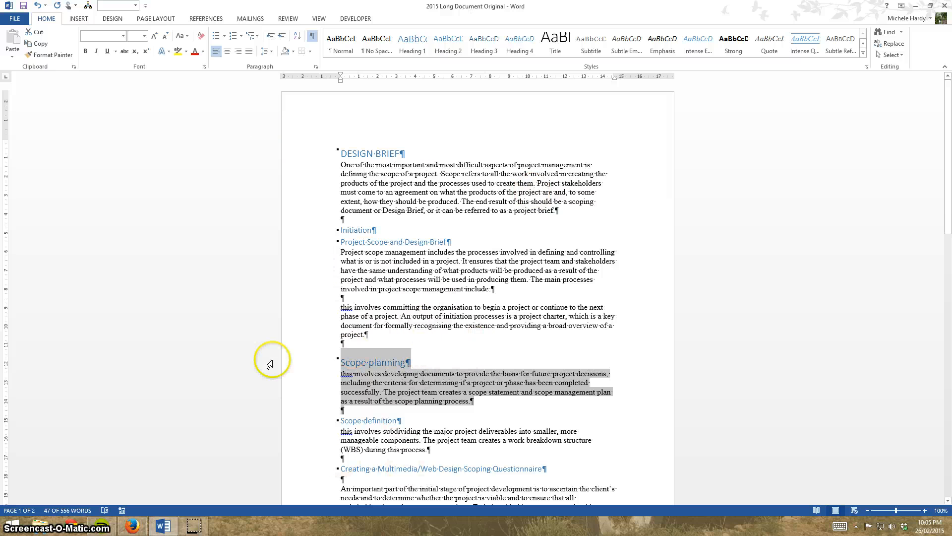
left_click(310, 288)
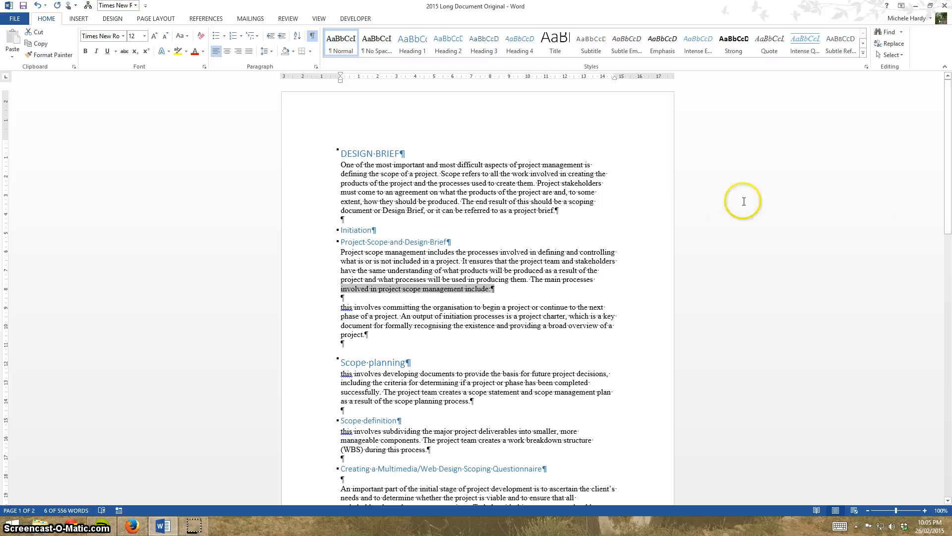
left_click(654, 199)
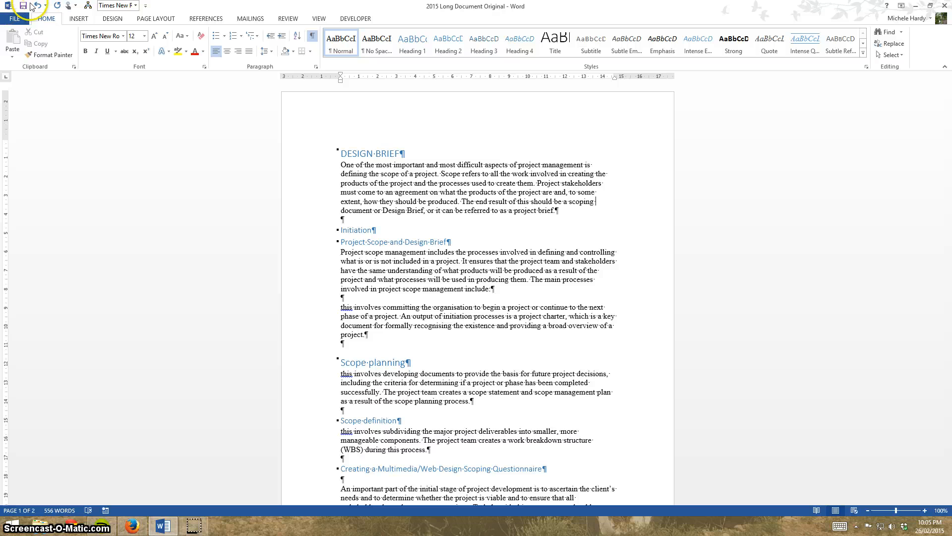
Apply the Shaded style set to the whole document.
left_click(111, 20)
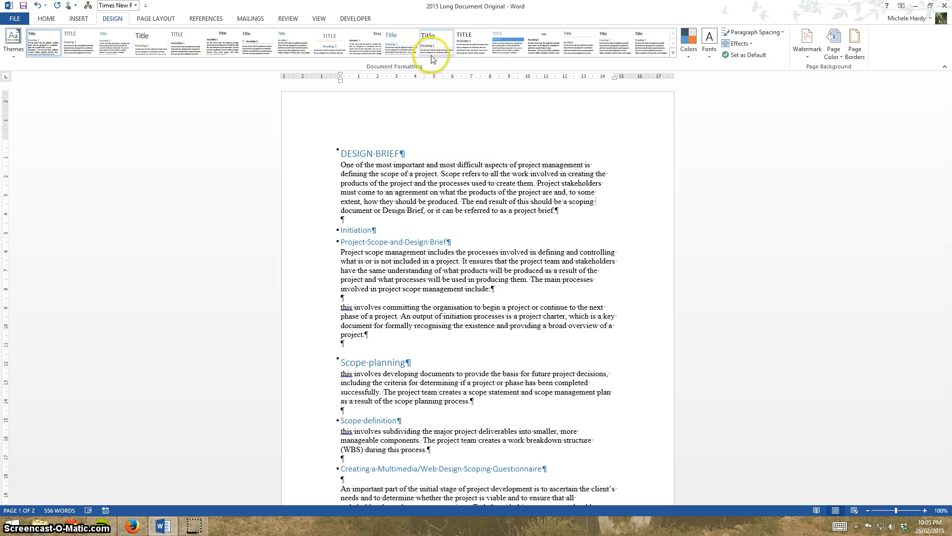
left_click(508, 45)
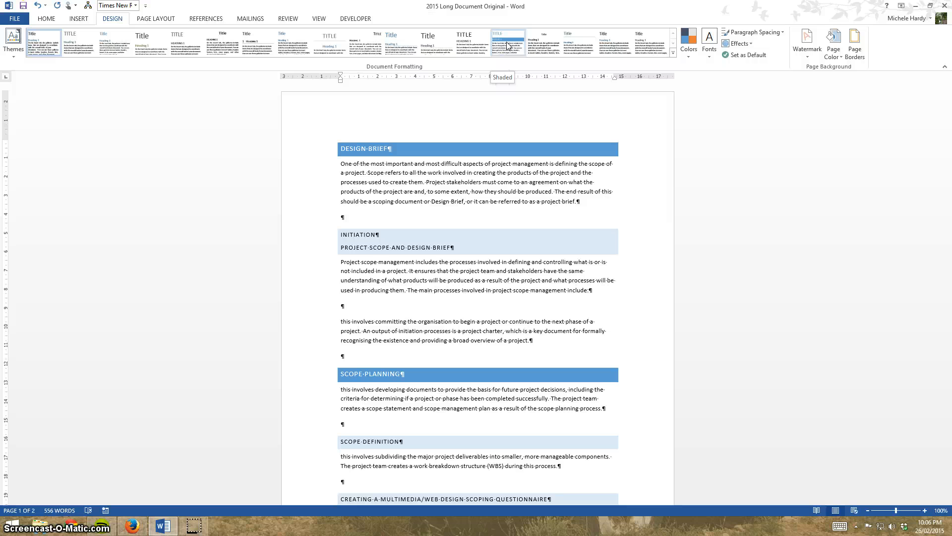
left_click(615, 44)
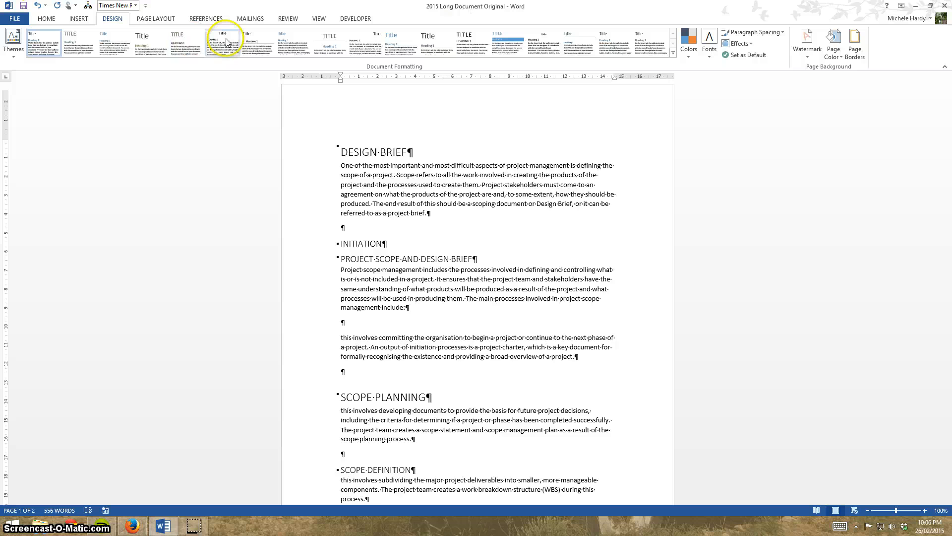
left_click(506, 42)
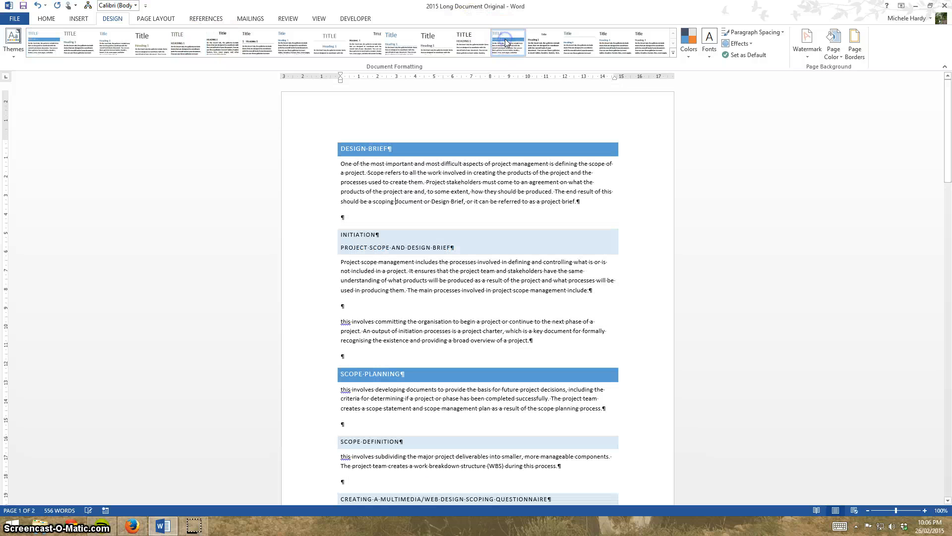
Try the Yellow colour scheme on the document and replace it with the Blue Warm colour scheme.
left_click(691, 57)
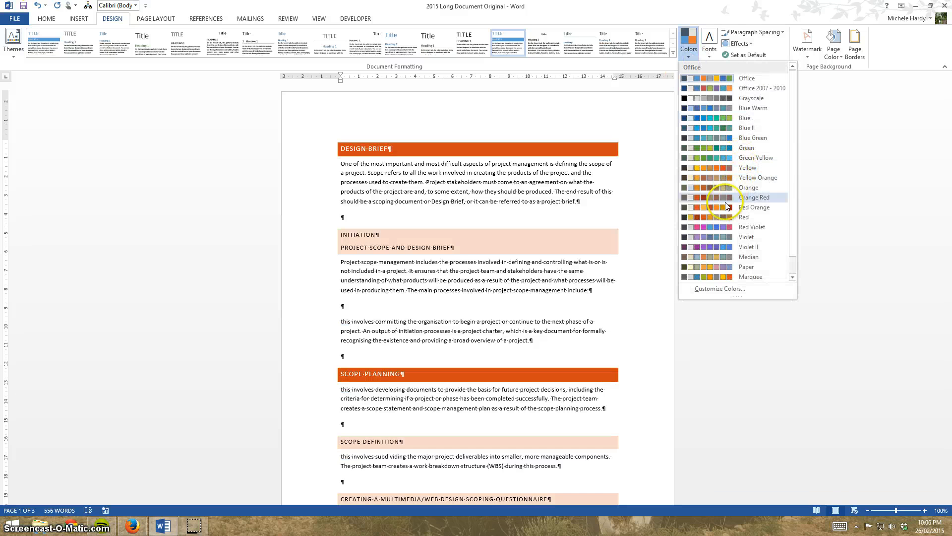
left_click(701, 166)
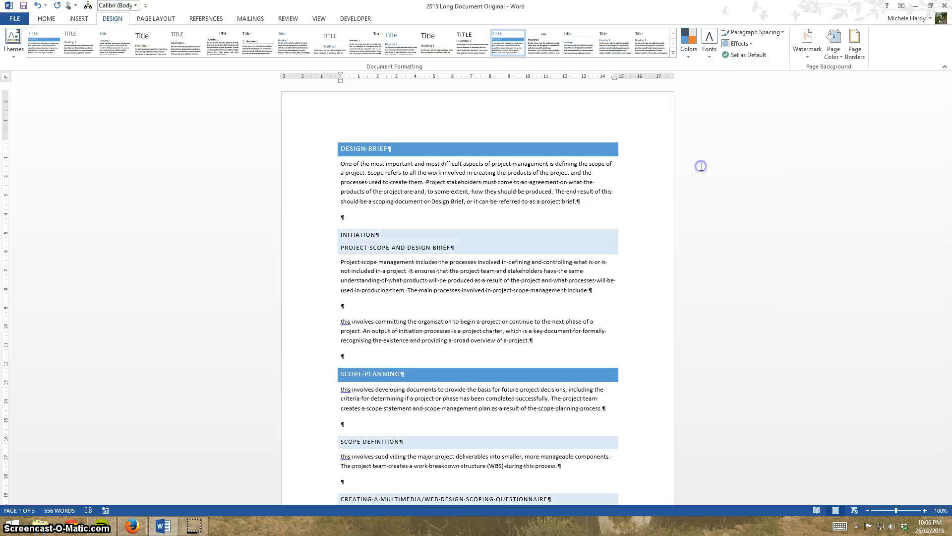
left_click(689, 53)
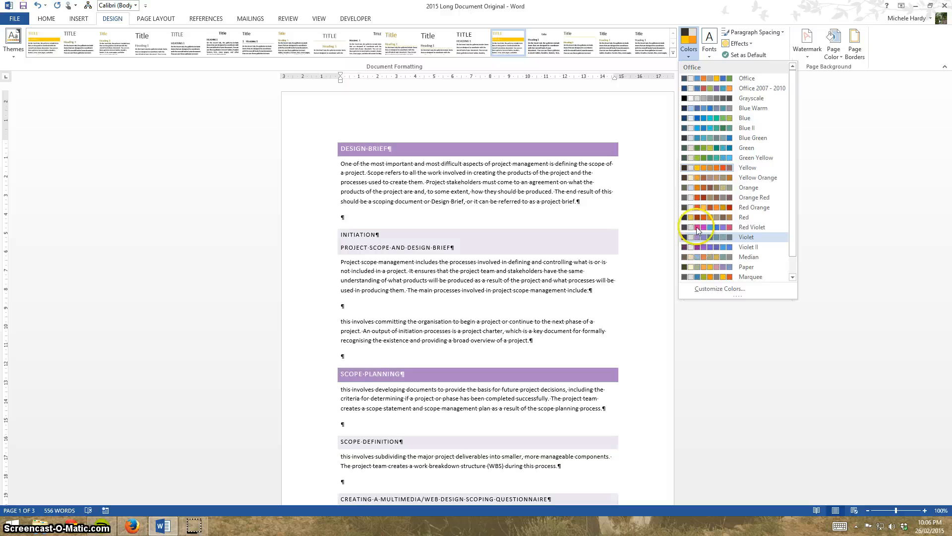
left_click(699, 111)
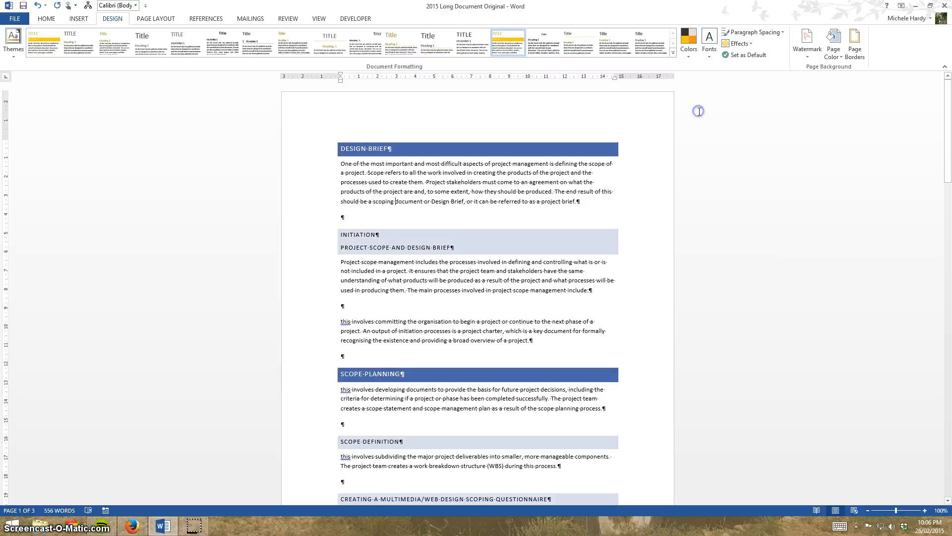
left_click(712, 55)
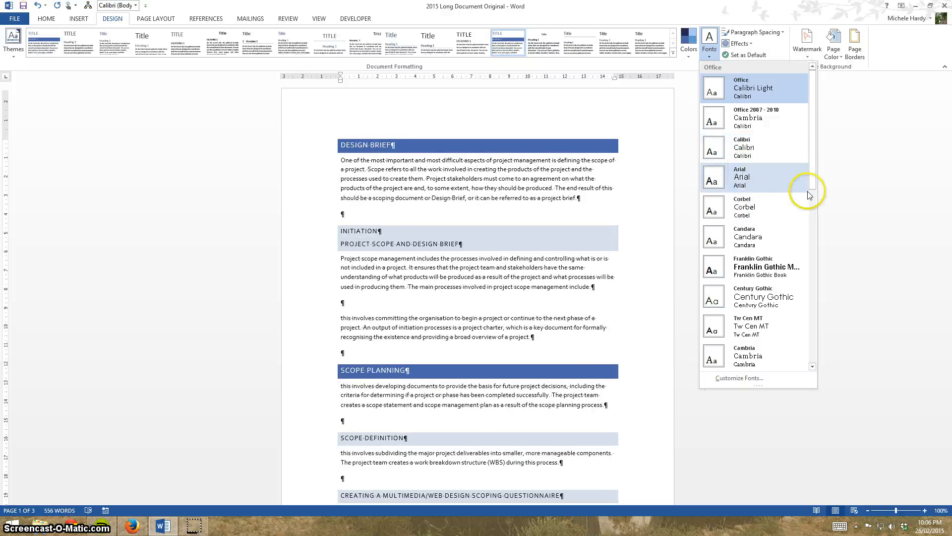
left_click_drag(812, 174, 833, 301)
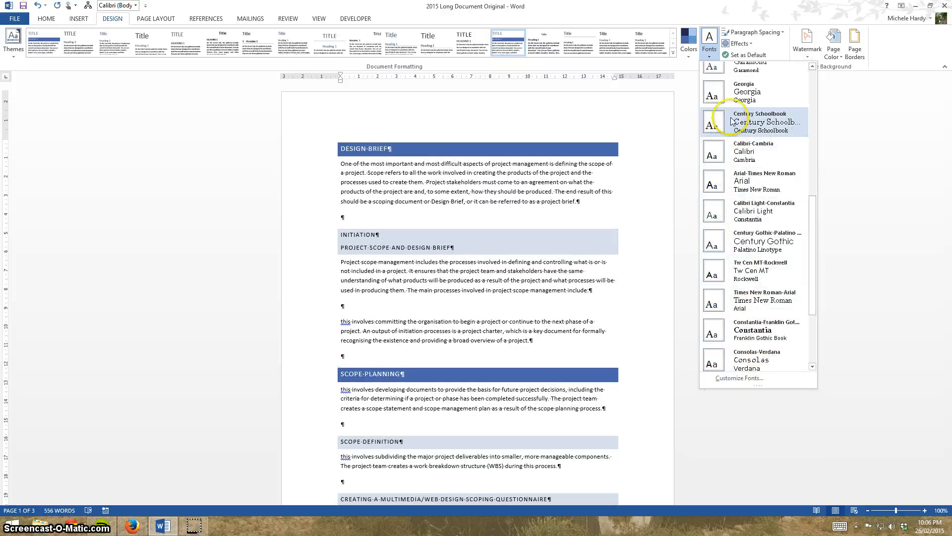
left_click(713, 37)
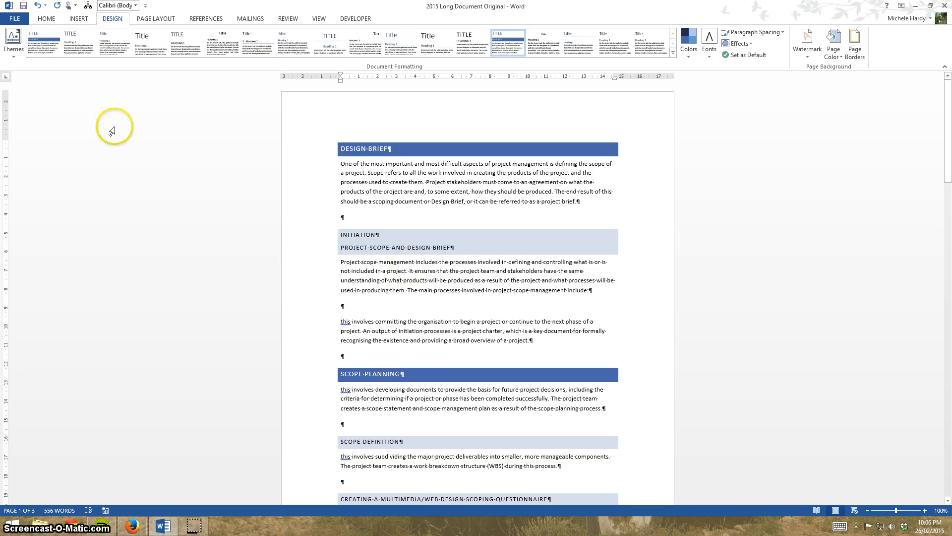
Set the font size of the DESIGN BRIEF heading text to 20.
left_click(45, 20)
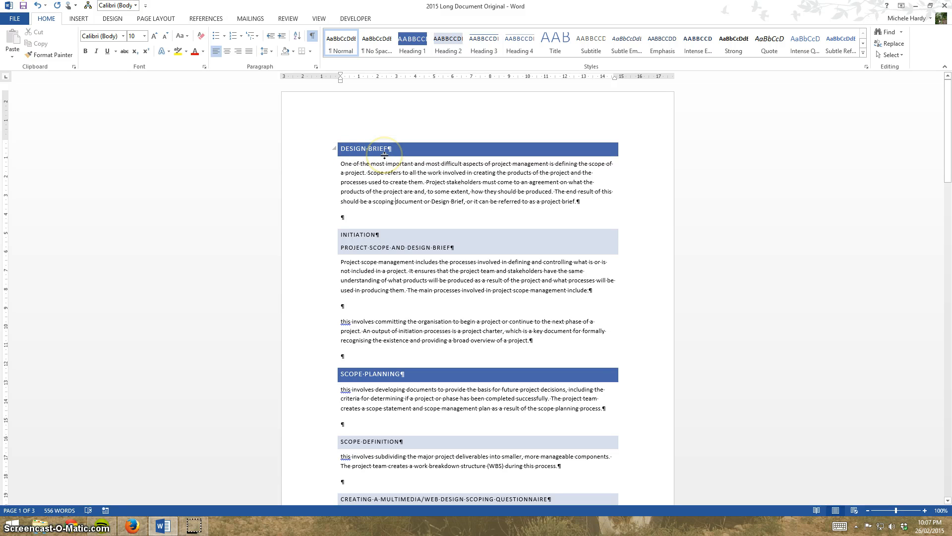
left_click(330, 221)
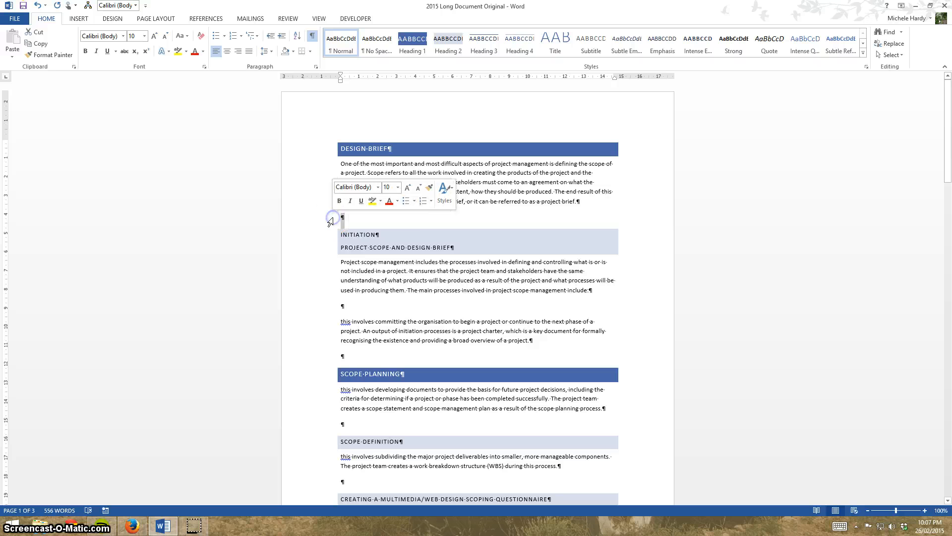
left_click(355, 310)
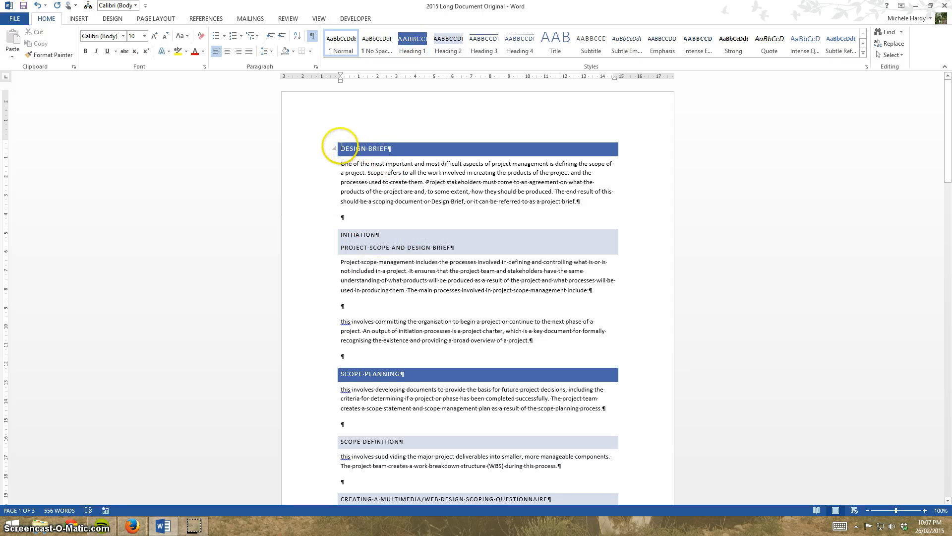
left_click(341, 147)
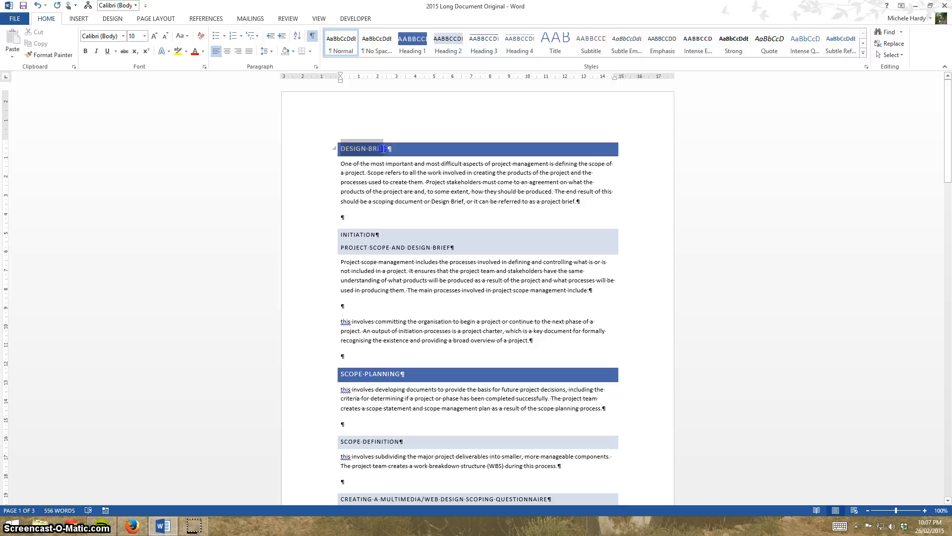
left_click_drag(341, 147, 388, 149)
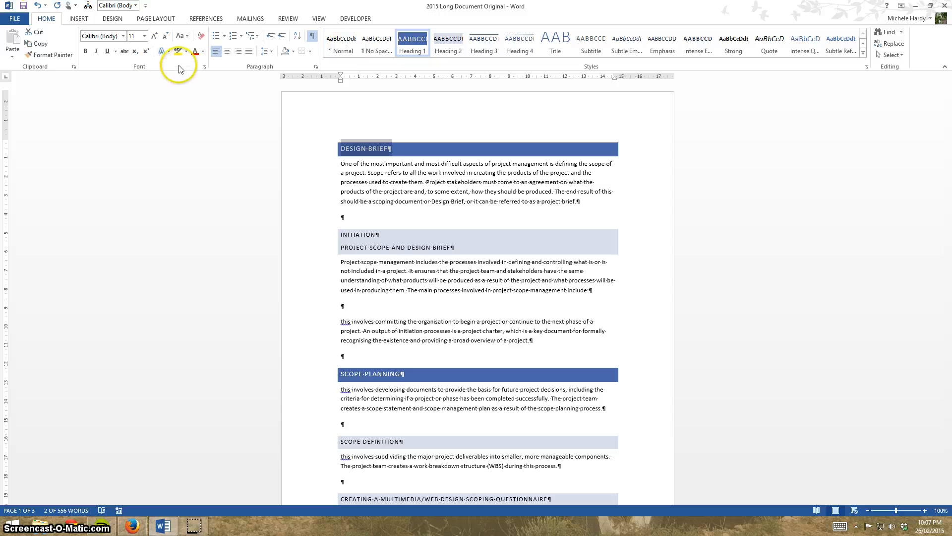
left_click(143, 36)
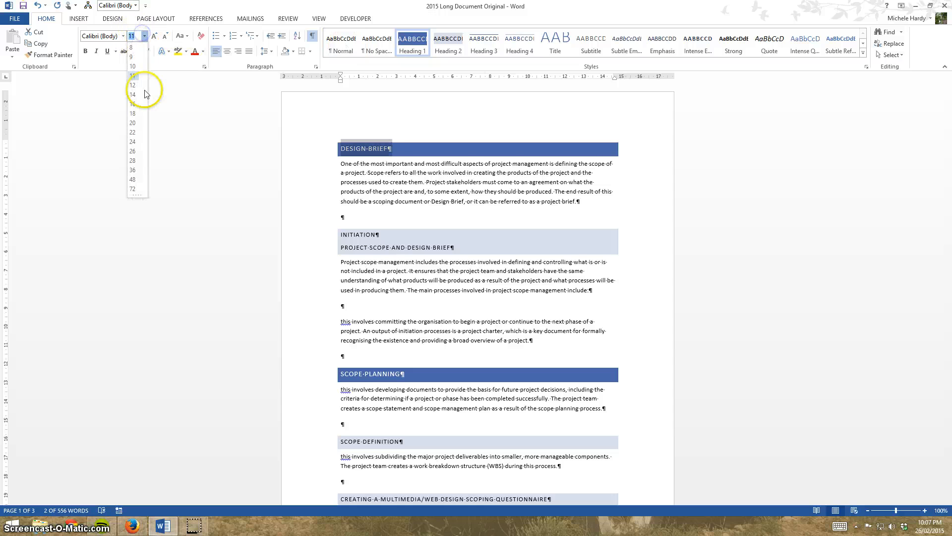
left_click(133, 123)
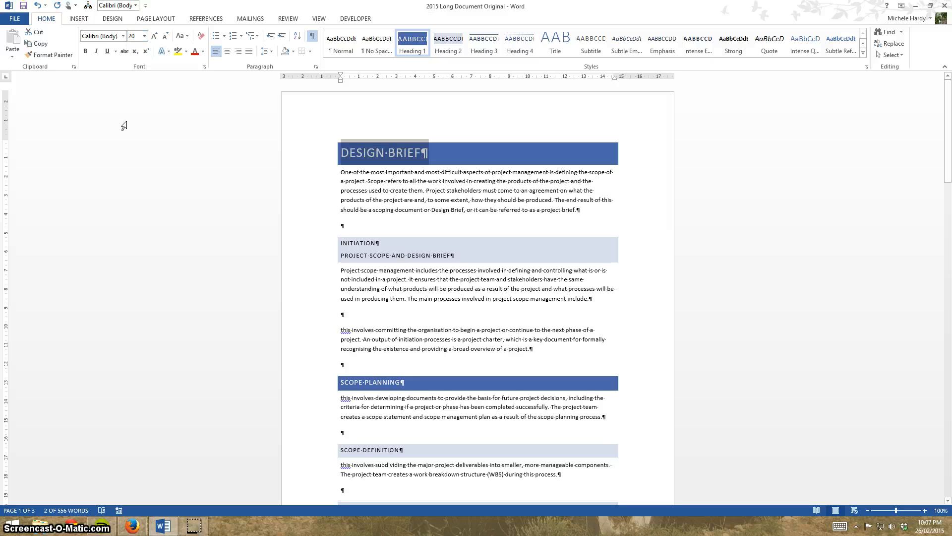
Update the Heading 1 style to match the formatting of the selected DESIGN BRIEF heading.
left_click(413, 44)
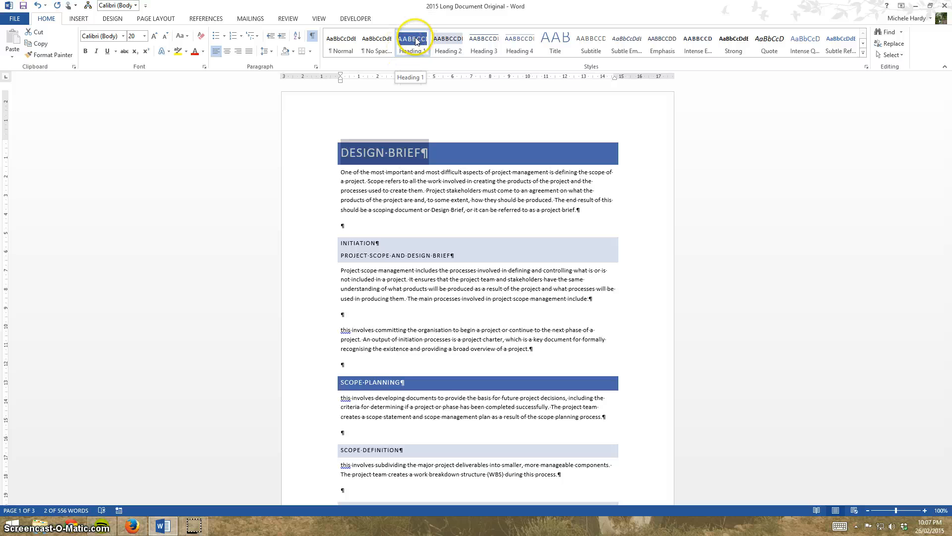
right_click(410, 41)
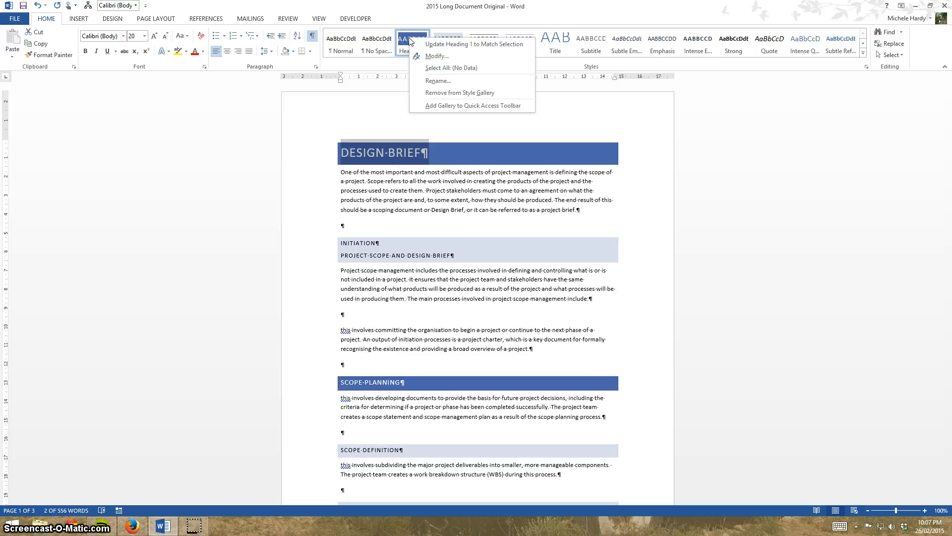
left_click(453, 46)
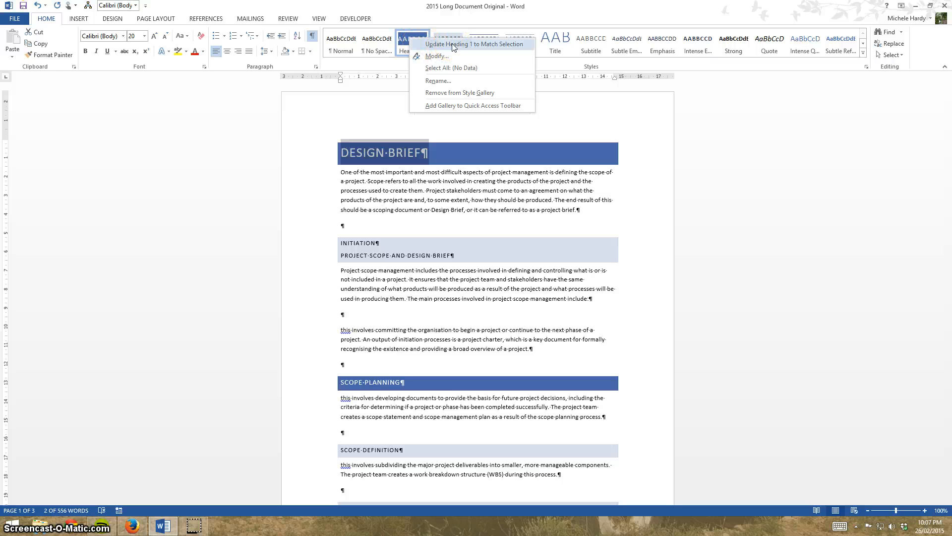
left_click(453, 44)
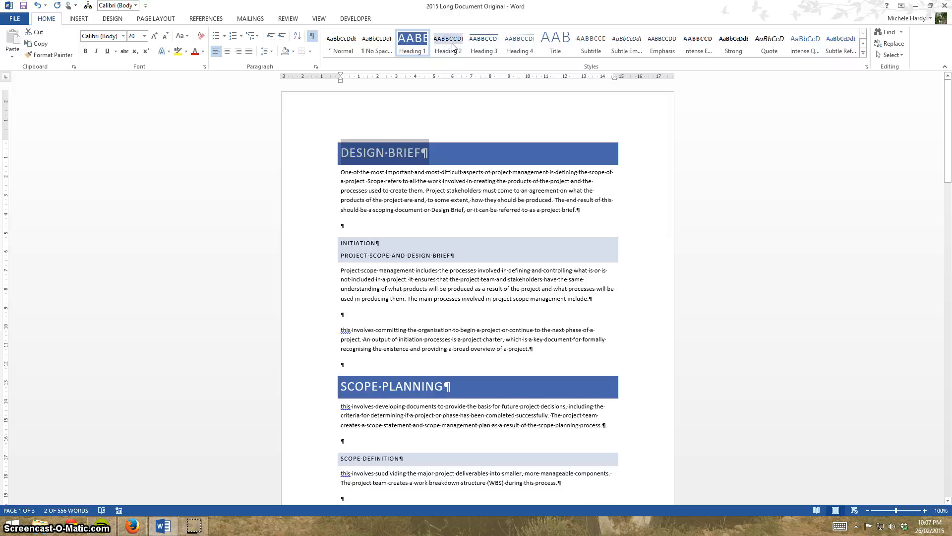
Apply the Heading 2 style to the selected DESIGN BRIEF heading and open the Heading 2 style for modification.
scroll(450, 377, "down", 10)
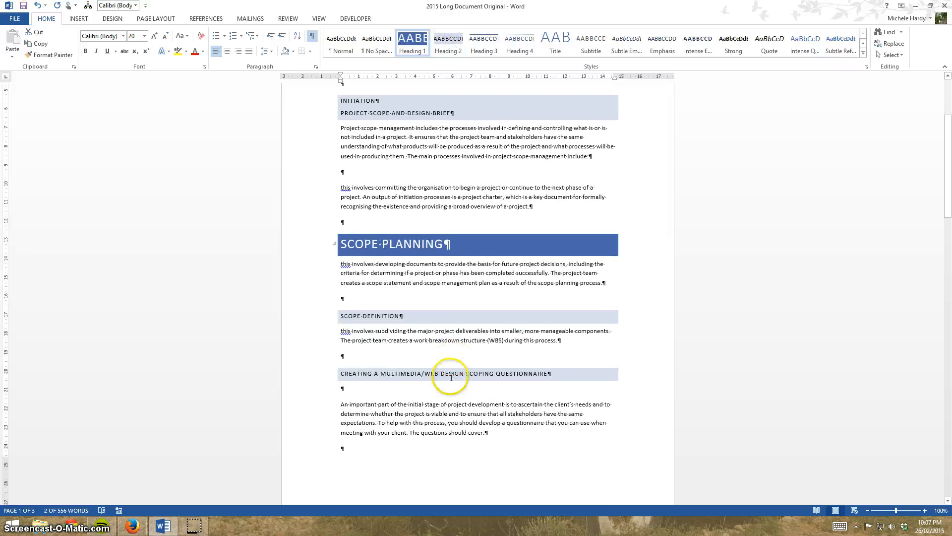
scroll(449, 375, "down", 16)
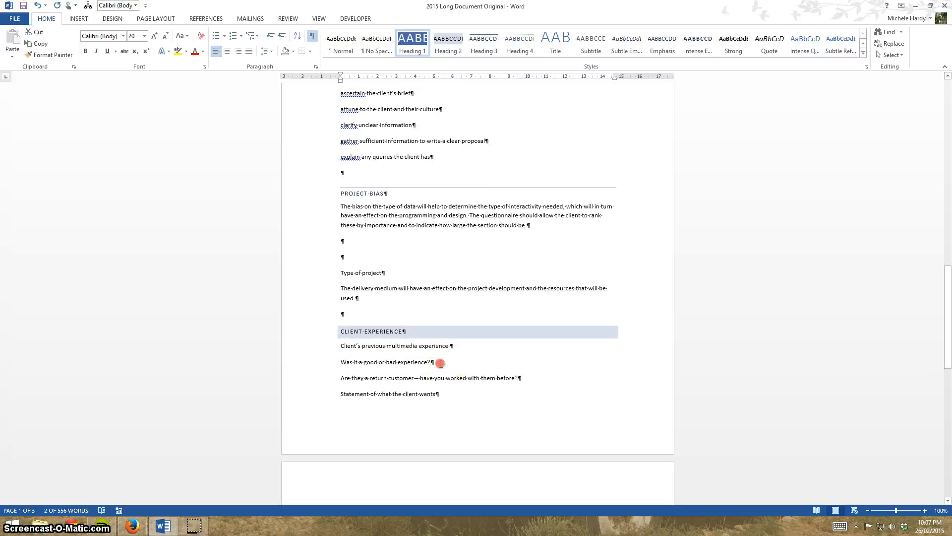
scroll(441, 361, "up", 8)
scroll(441, 361, "up", 18)
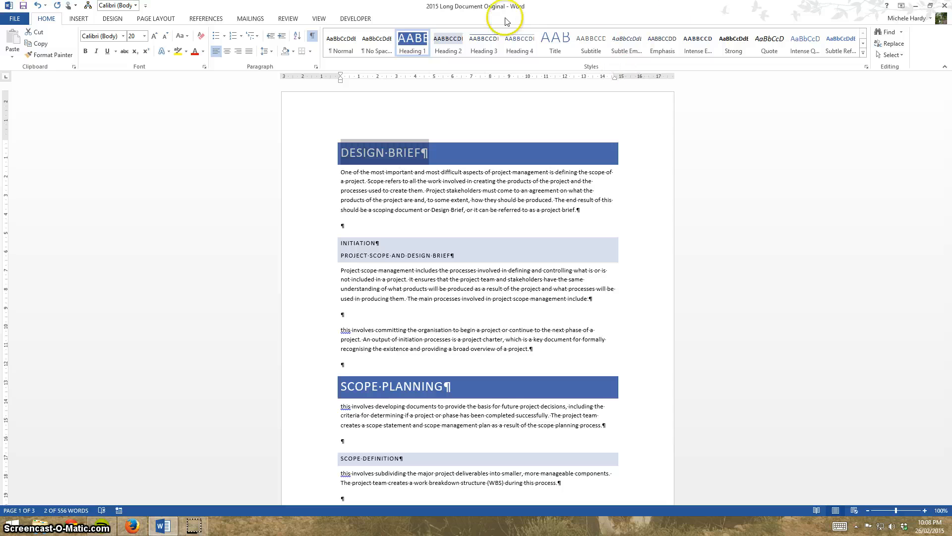
right_click(447, 48)
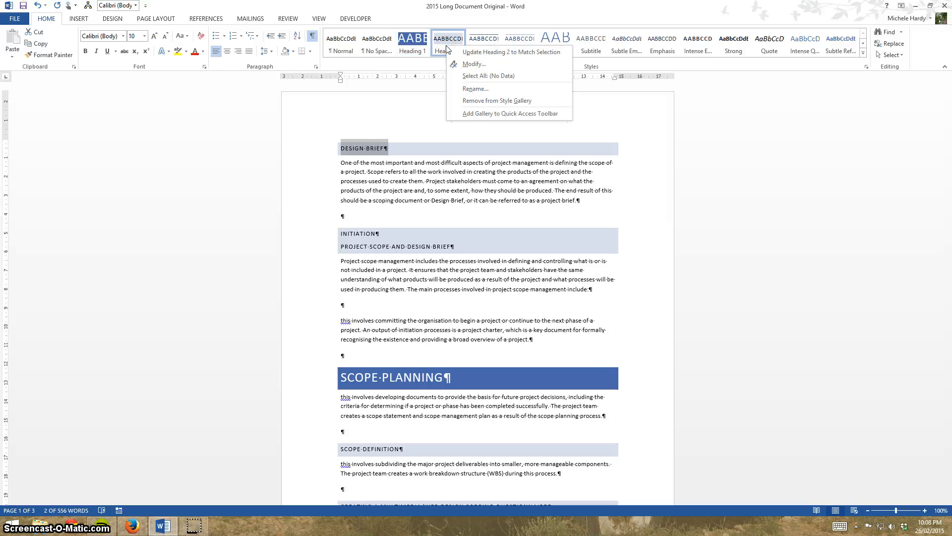
left_click(475, 65)
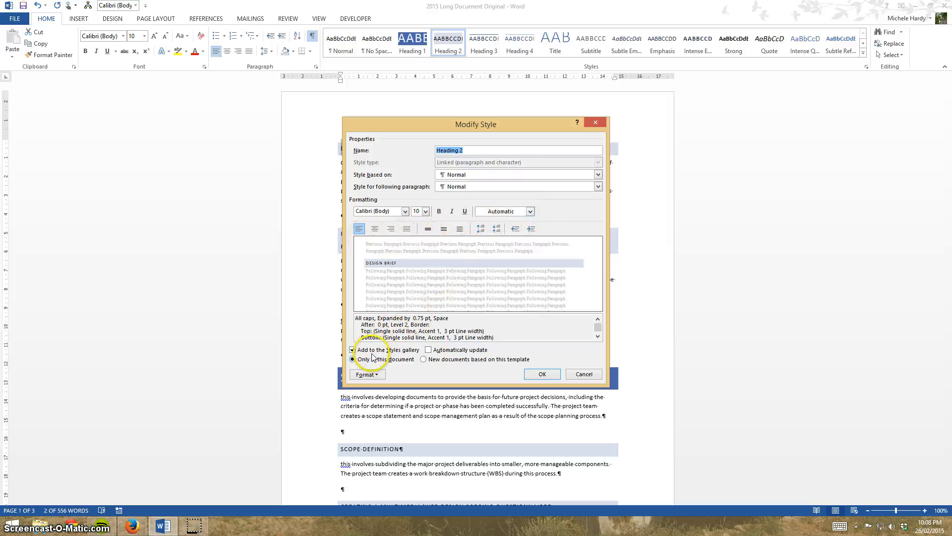
Examine the paragraph settings and other format options of the Heading 2 style without changing them.
left_click(379, 377)
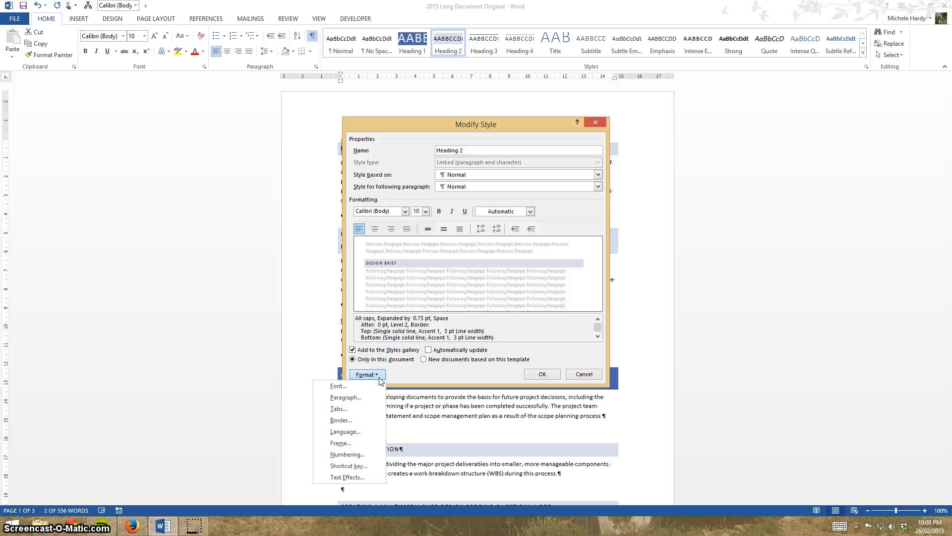
left_click(346, 397)
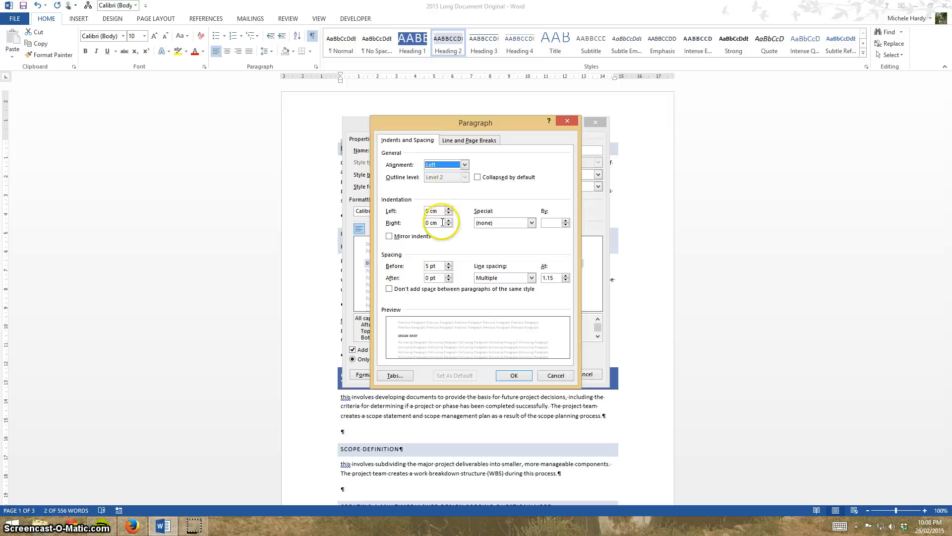
left_click(555, 377)
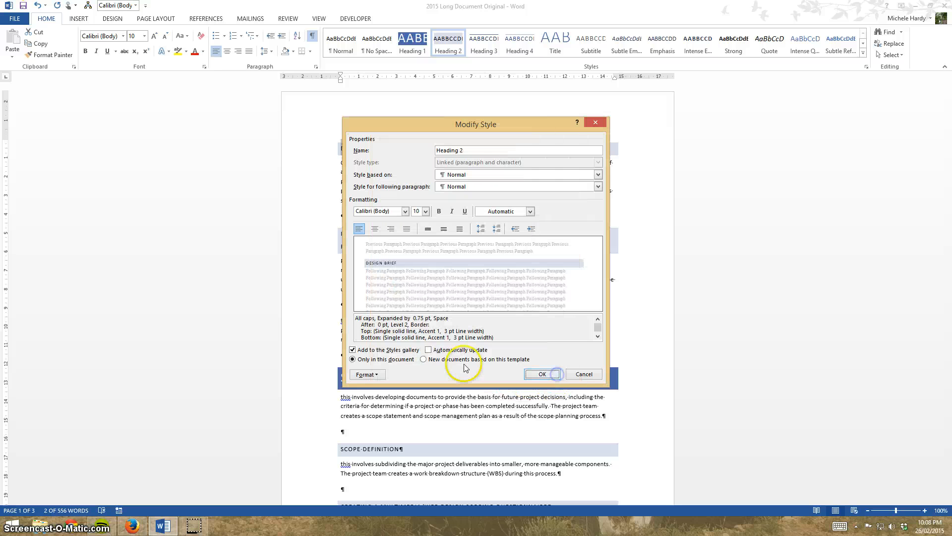
left_click(382, 374)
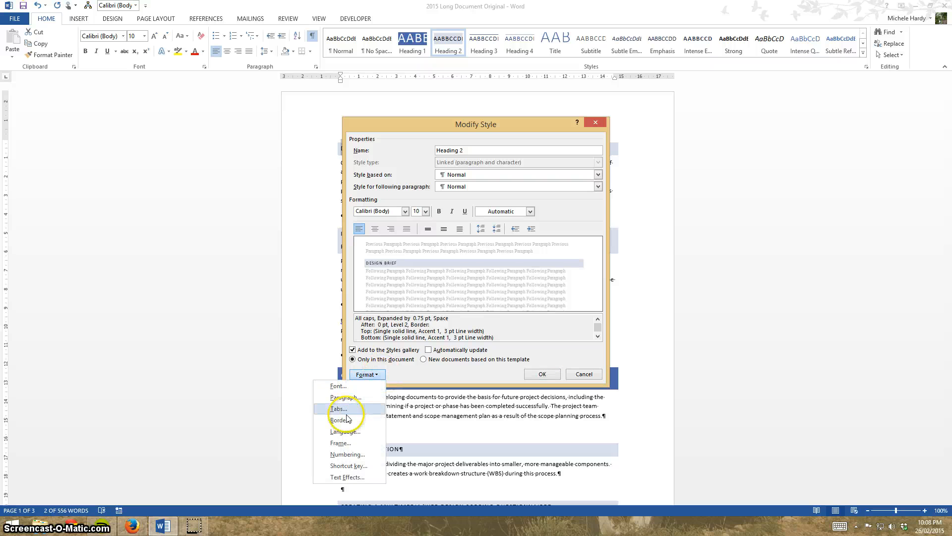
left_click(376, 375)
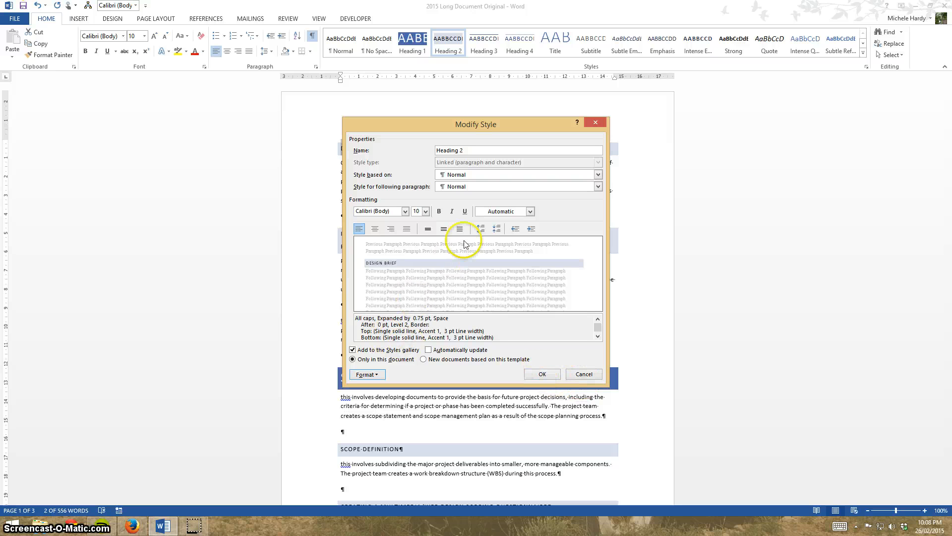
Set the Heading 2 style to font size 12 and italic.
left_click(426, 211)
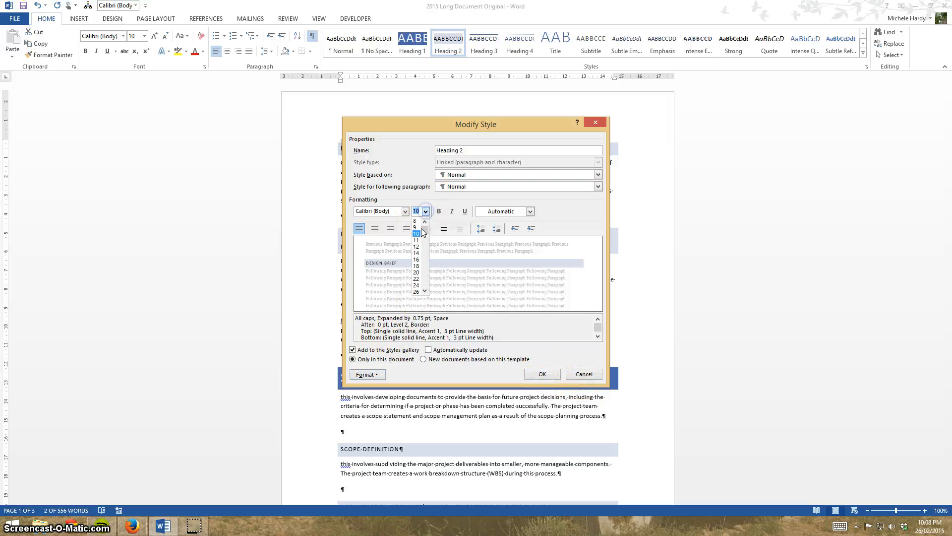
left_click(417, 247)
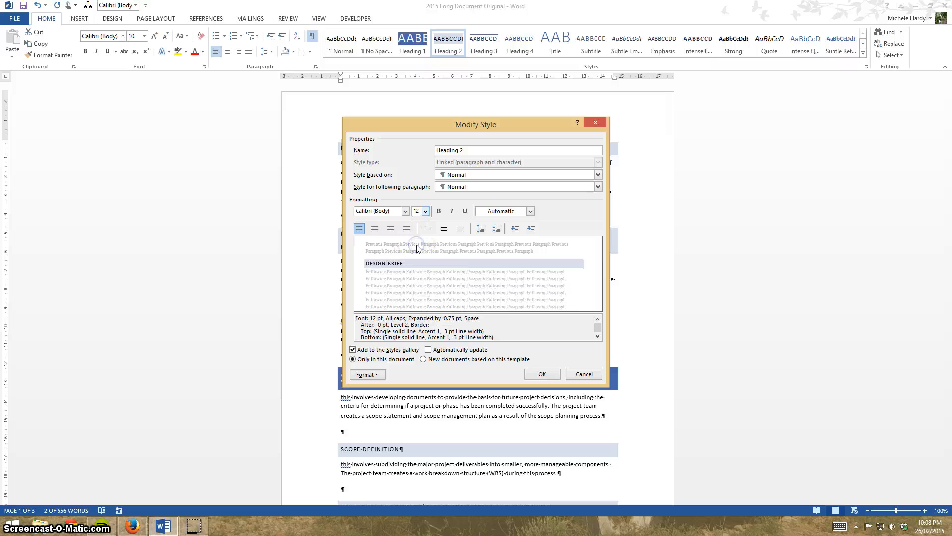
left_click(452, 211)
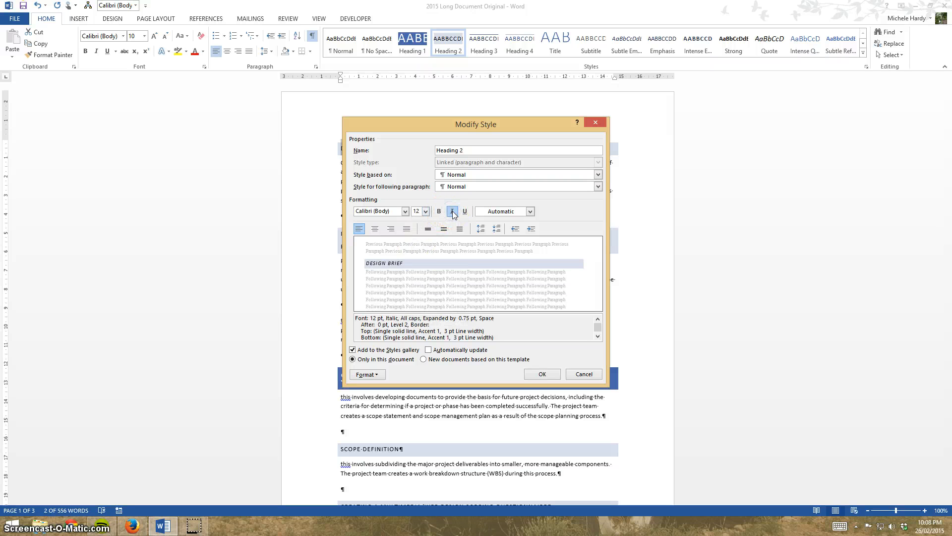
left_click(542, 375)
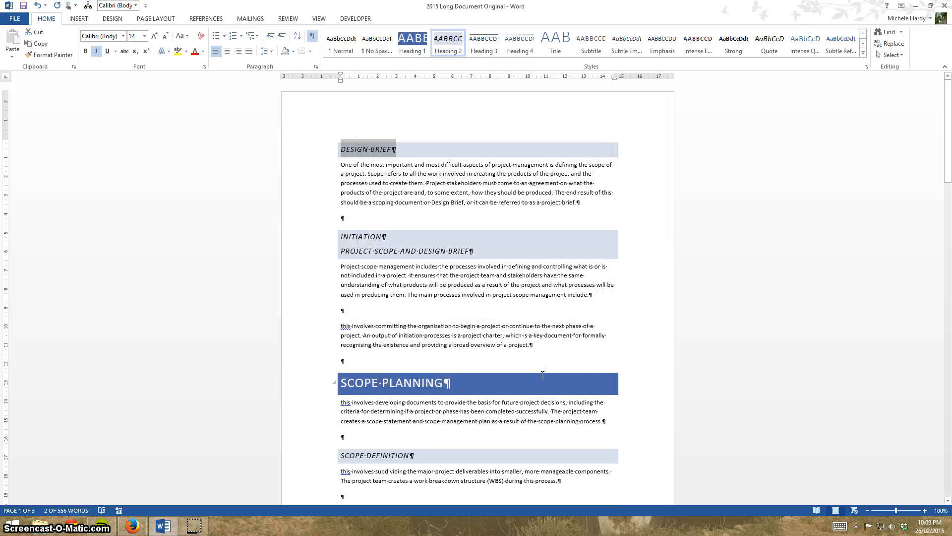
Insert a blank paragraph above the DESIGN BRIEF heading and give it the Normal style.
scroll(446, 429, "down", 4)
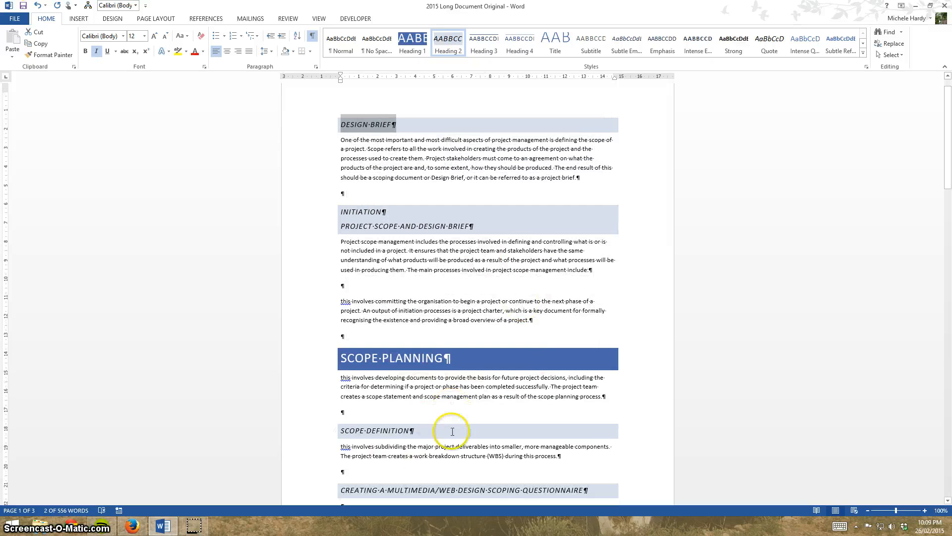
scroll(439, 421, "down", 8)
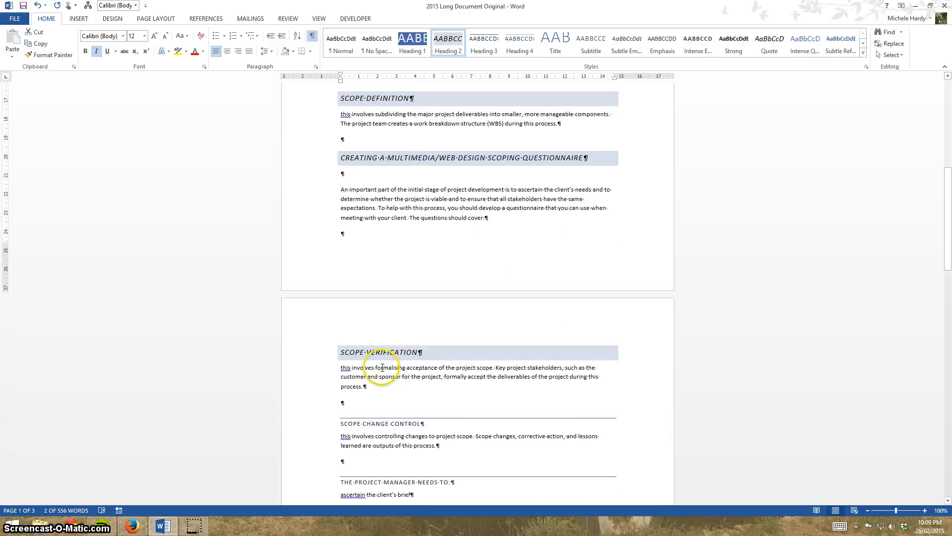
scroll(382, 354, "up", 5)
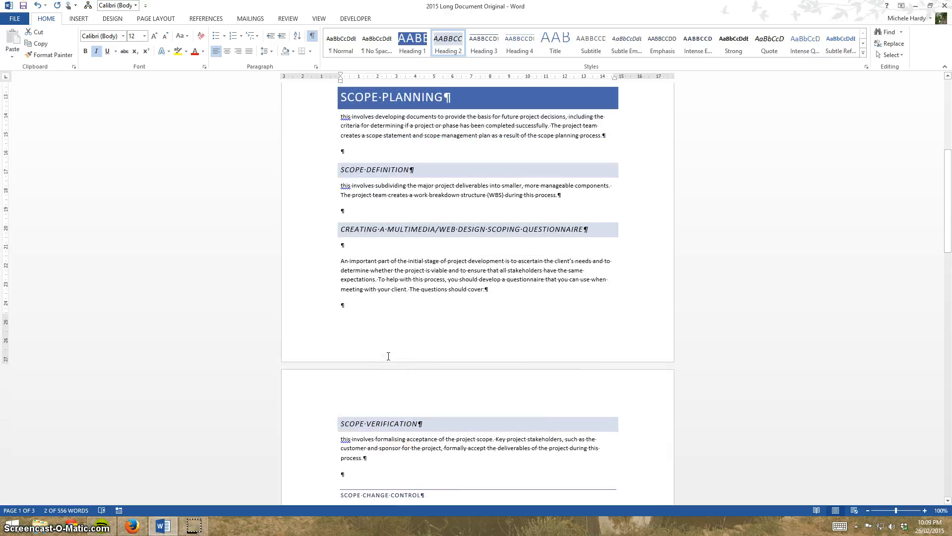
scroll(388, 355, "up", 3)
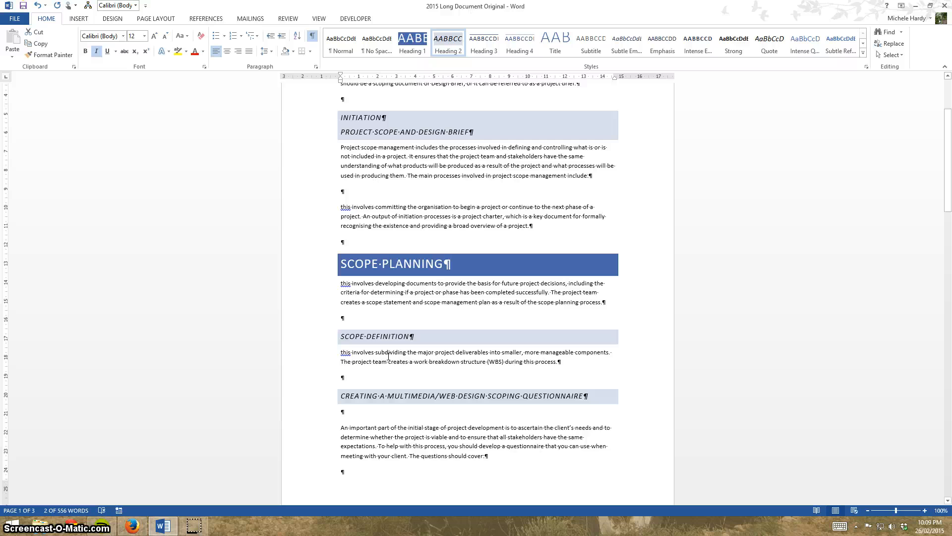
scroll(387, 356, "up", 4)
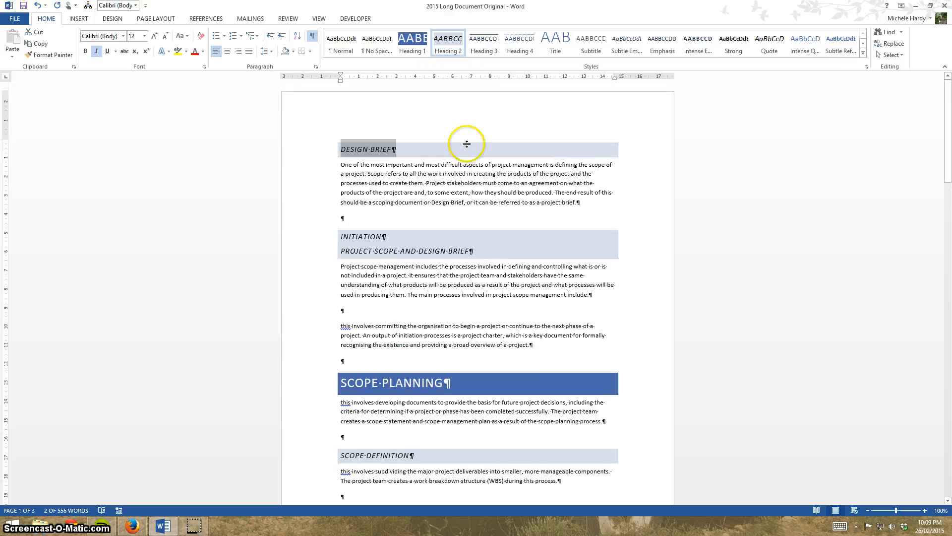
left_click(339, 145)
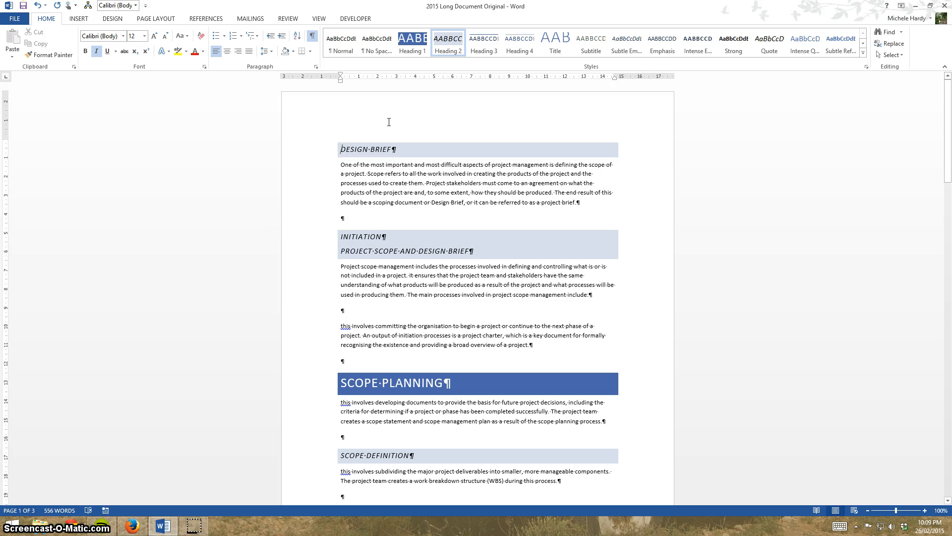
key("Return")
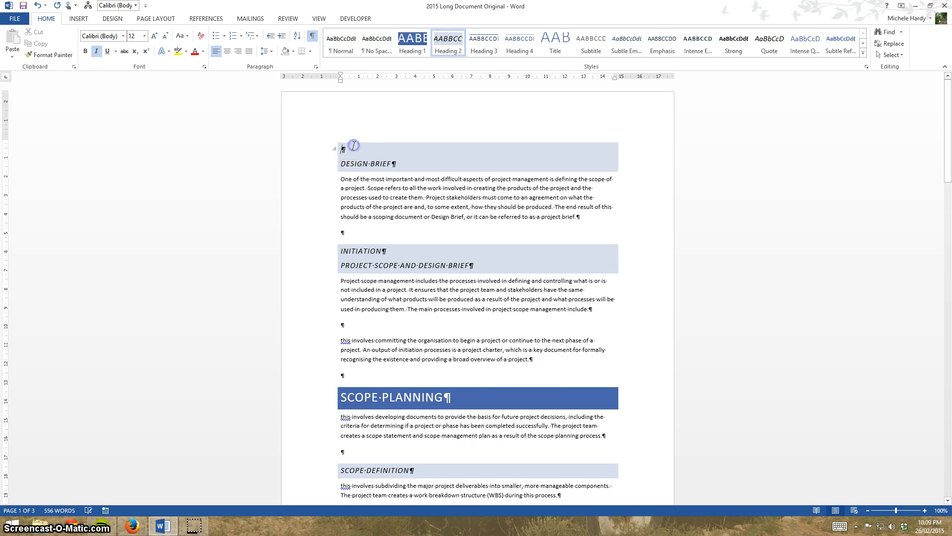
left_click(342, 43)
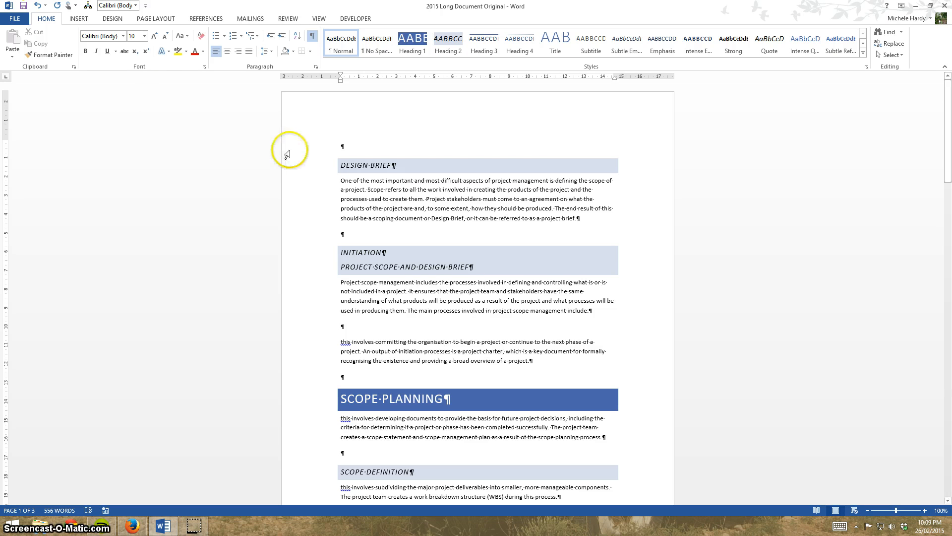
Insert an Automatic Table 1 table of contents in the blank paragraph above DESIGN BRIEF and look over the document.
left_click(206, 18)
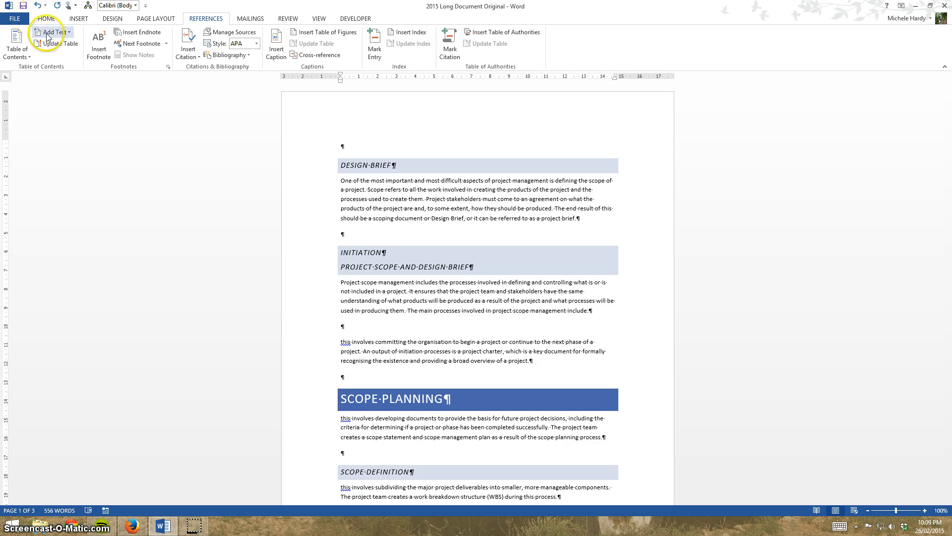
left_click(29, 56)
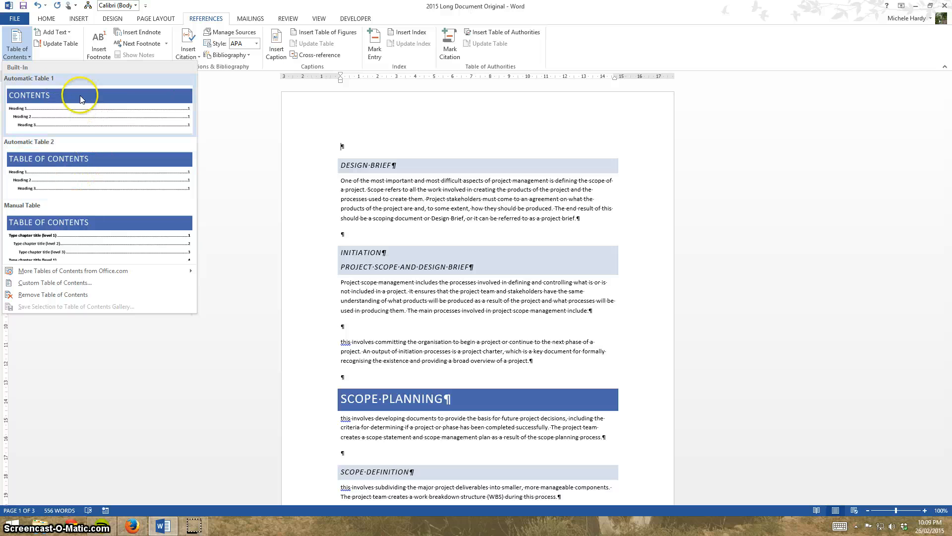
left_click(88, 110)
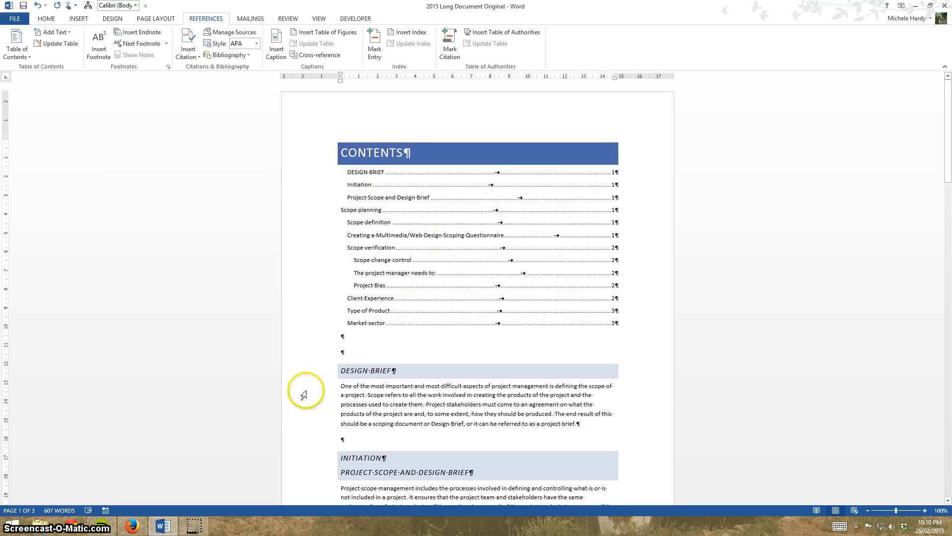
scroll(253, 347, "down", 13)
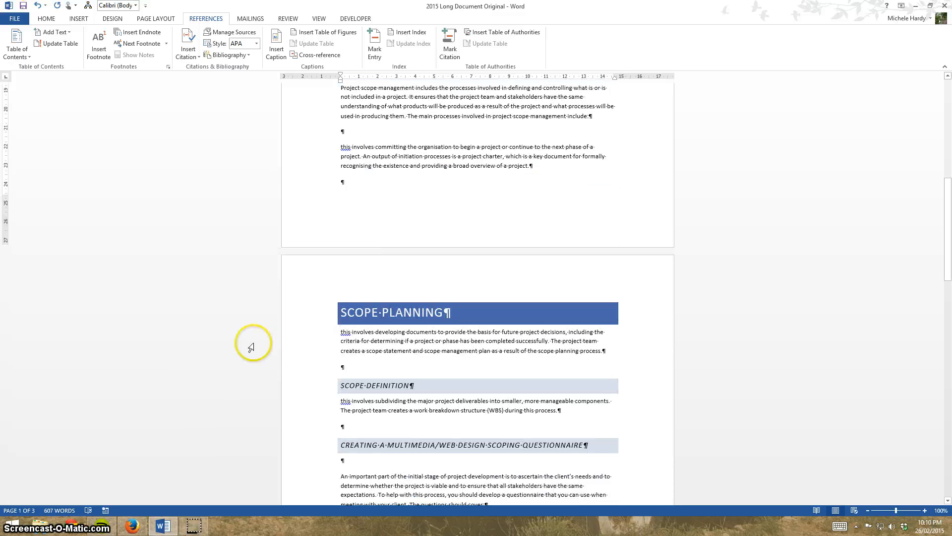
scroll(252, 347, "up", 10)
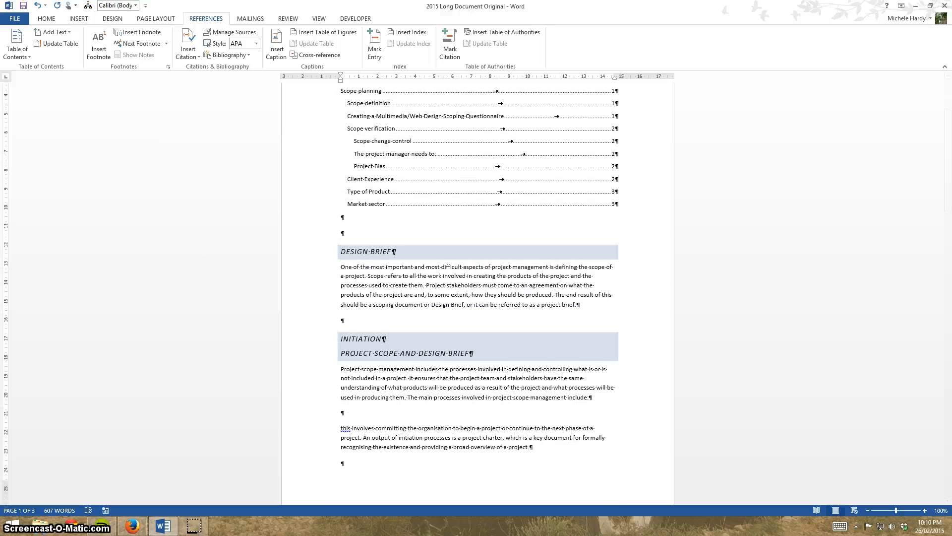
scroll(159, 212, "up", 4)
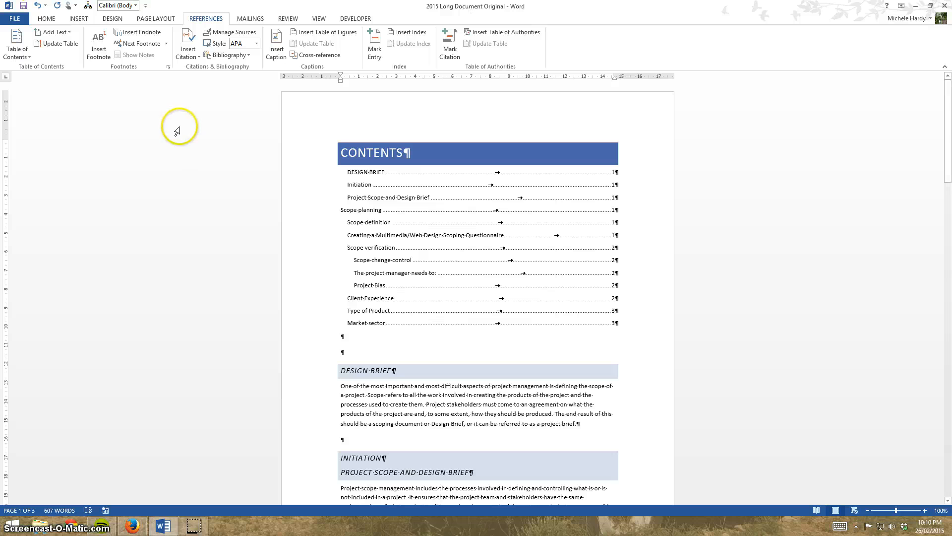
Examine the outline level in the Heading 3 style's paragraph settings without changing the style.
left_click(47, 19)
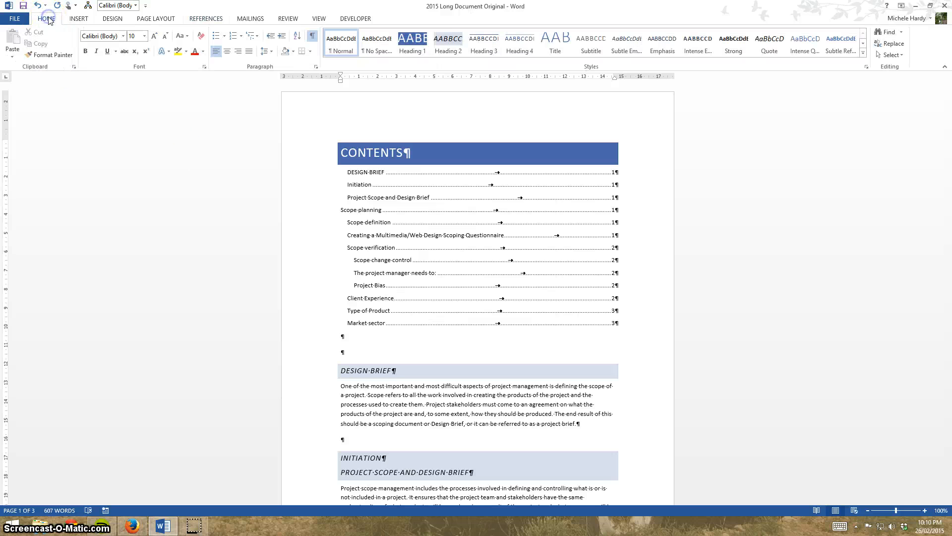
left_click(454, 52)
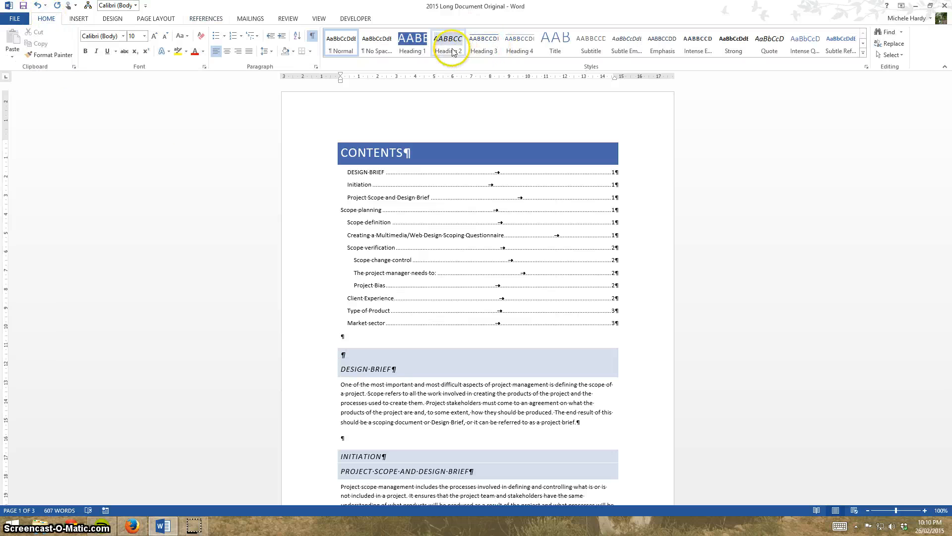
right_click(453, 52)
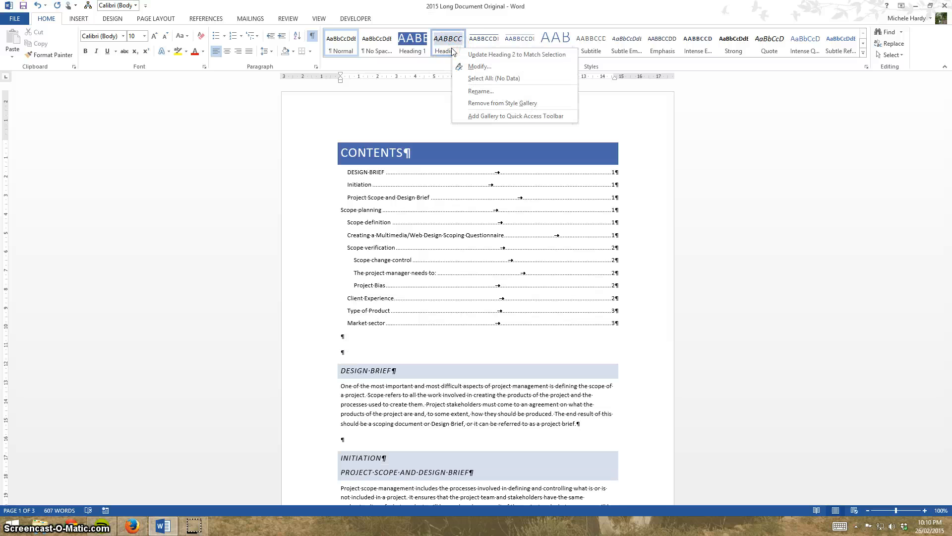
right_click(483, 40)
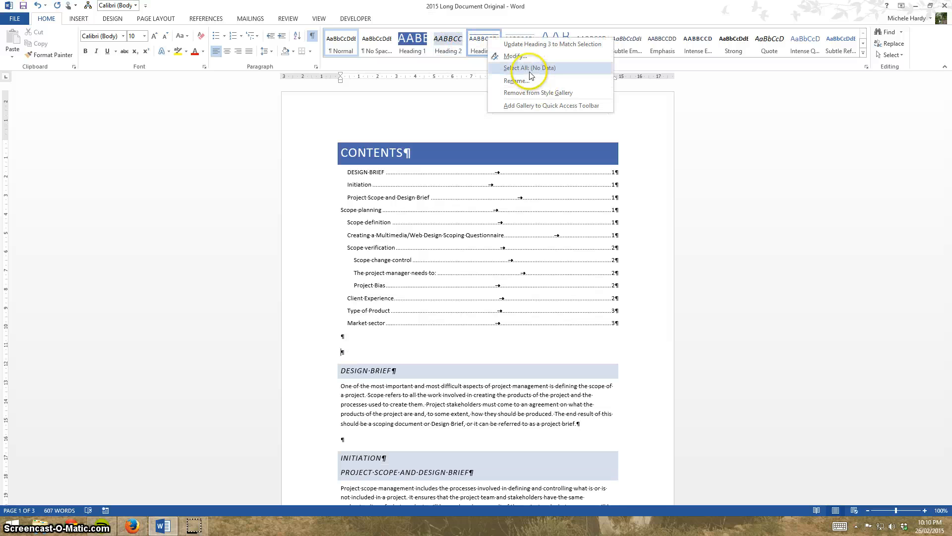
left_click(516, 55)
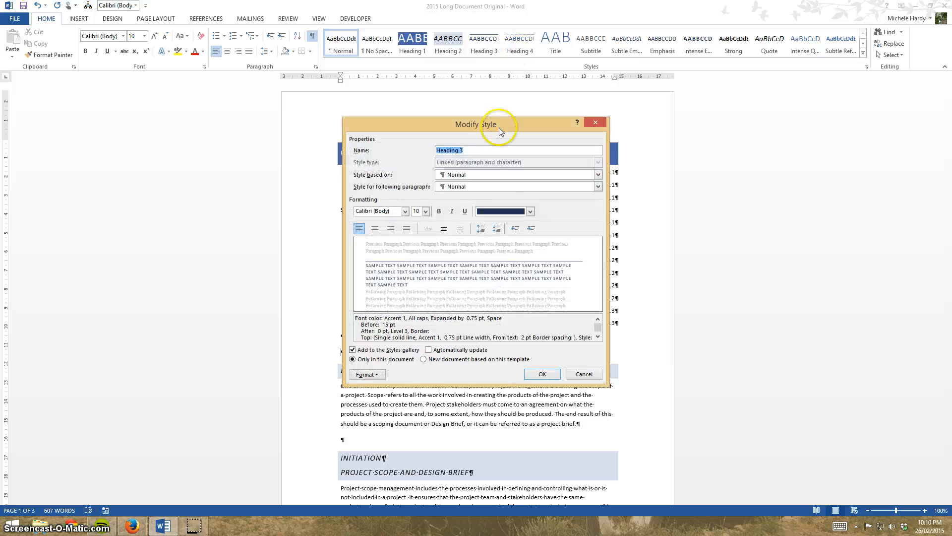
left_click(367, 375)
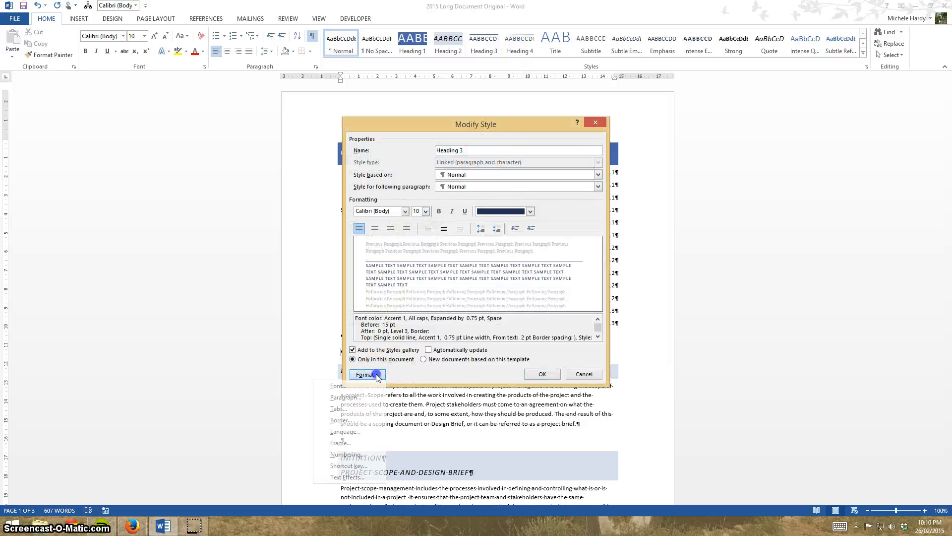
left_click(349, 399)
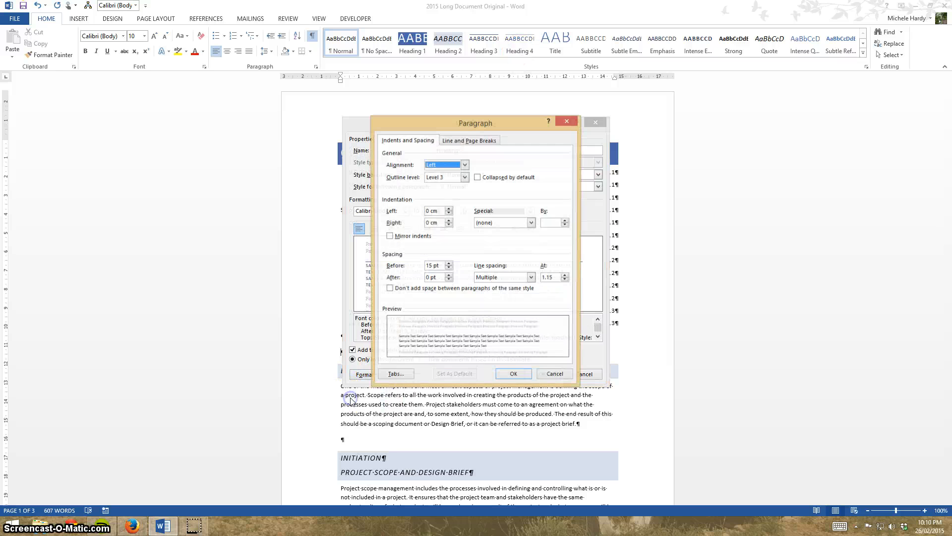
left_click(464, 177)
left_click(464, 177)
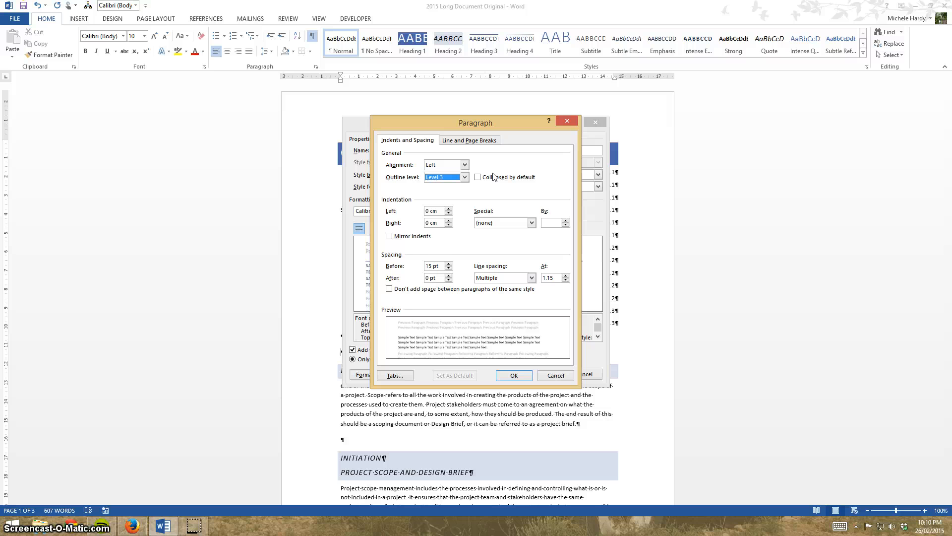
left_click(553, 375)
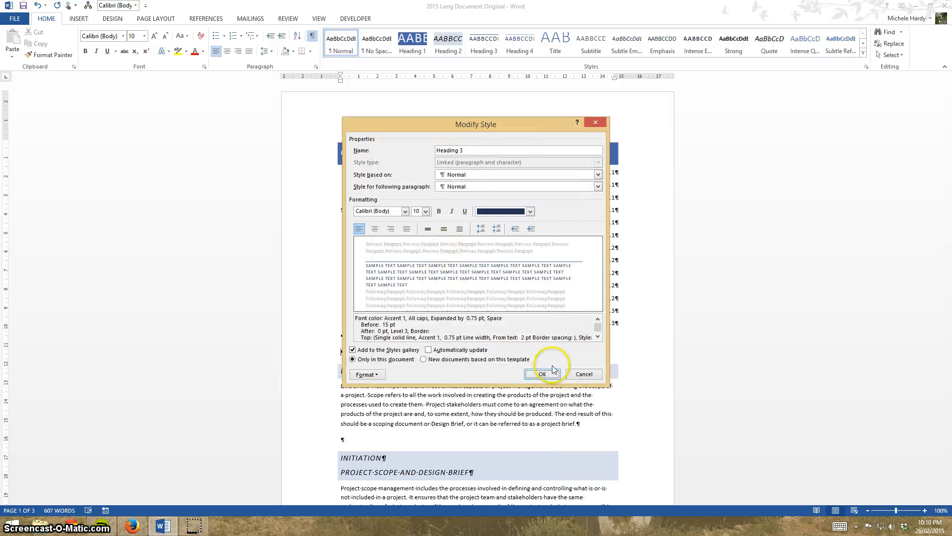
left_click(584, 374)
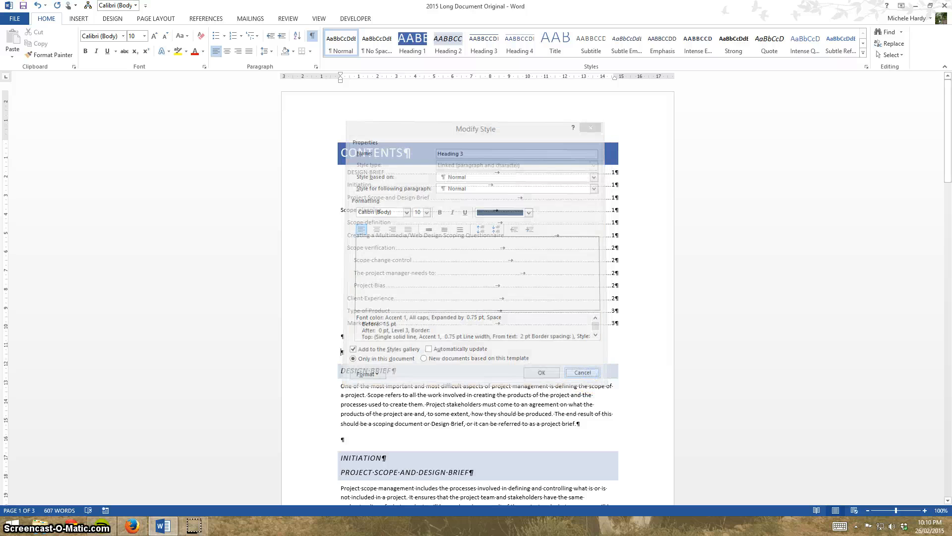
Check which styles Heading 2 can be based on, leaving the style unmodified.
right_click(447, 47)
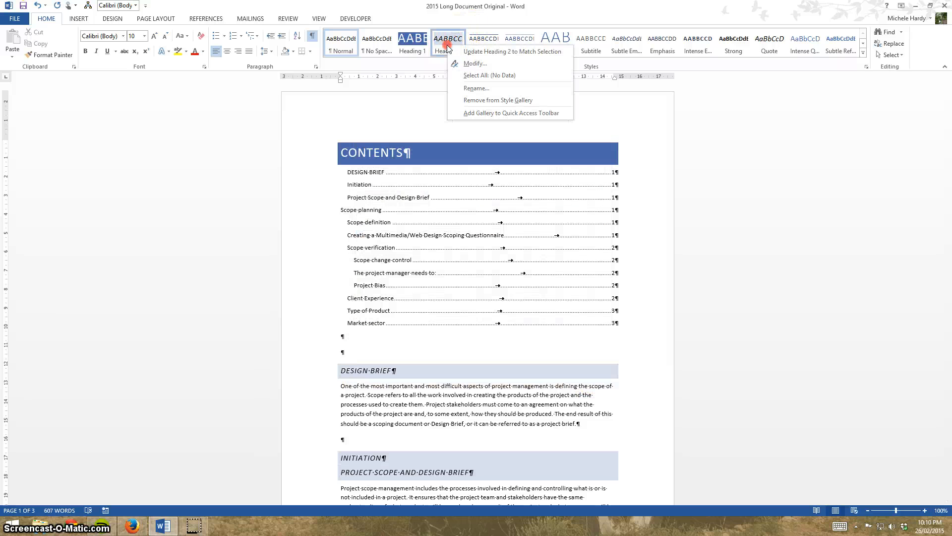
left_click(472, 64)
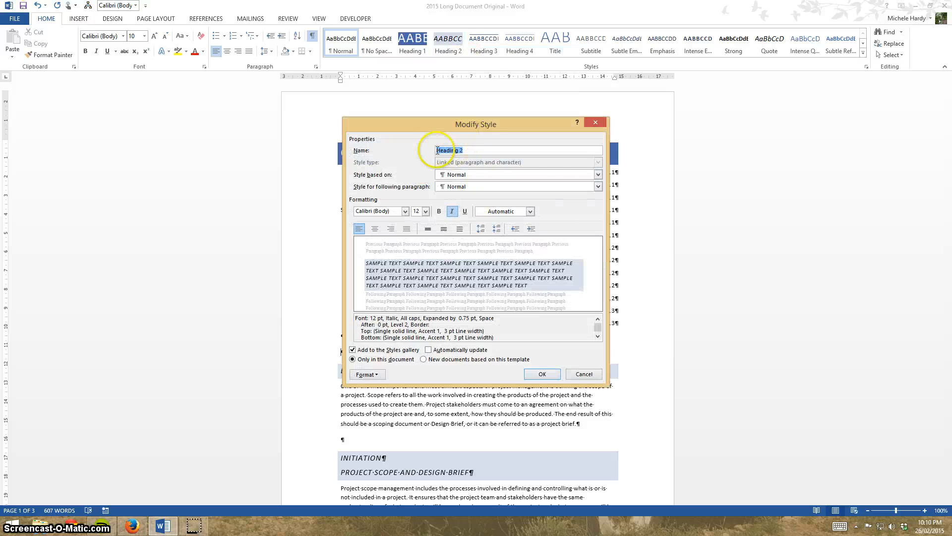
left_click(598, 175)
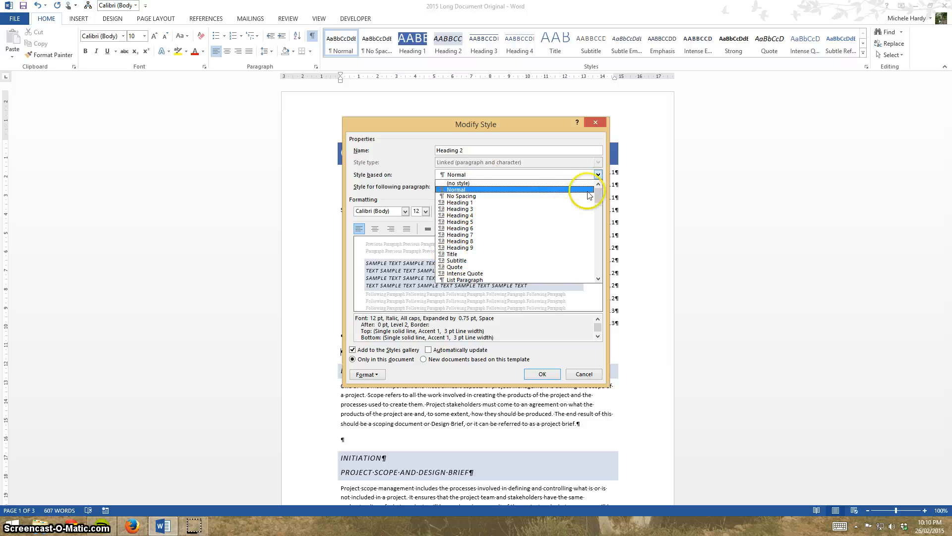
left_click(600, 175)
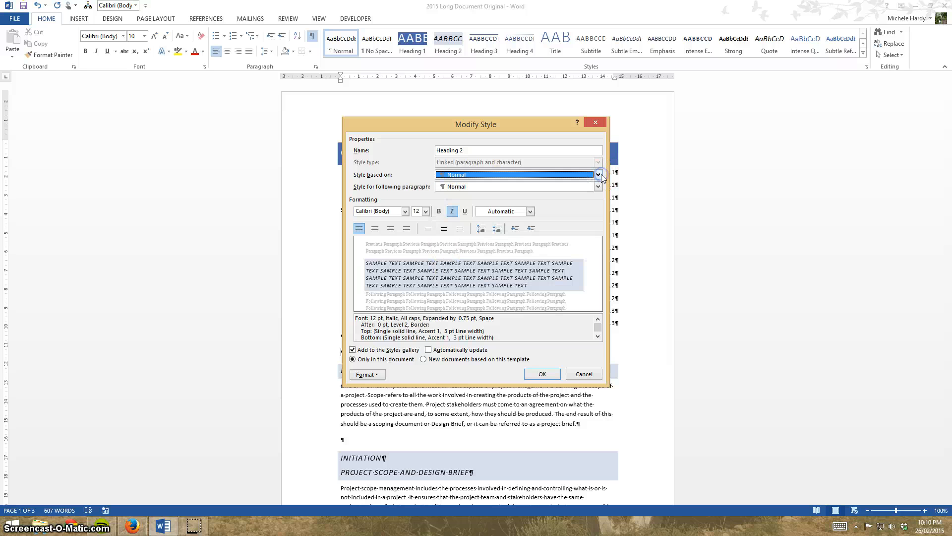
left_click(584, 375)
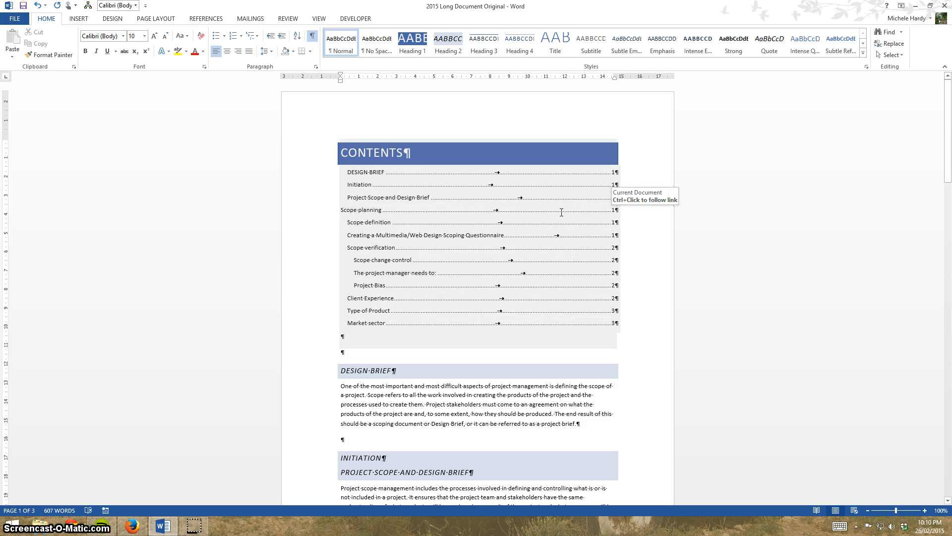
Look through the document to its last page and display the Navigation Pane with the headings.
scroll(614, 277, "down", 3)
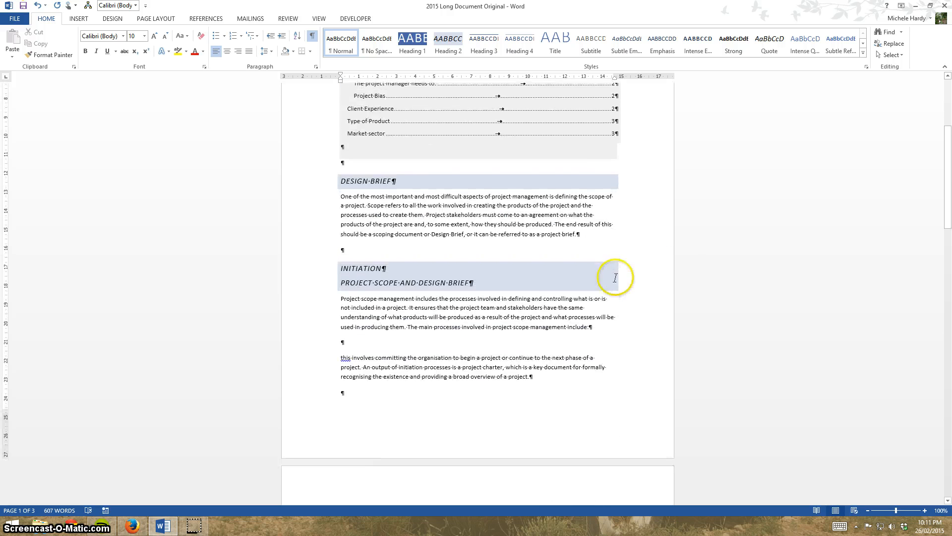
scroll(615, 278, "down", 10)
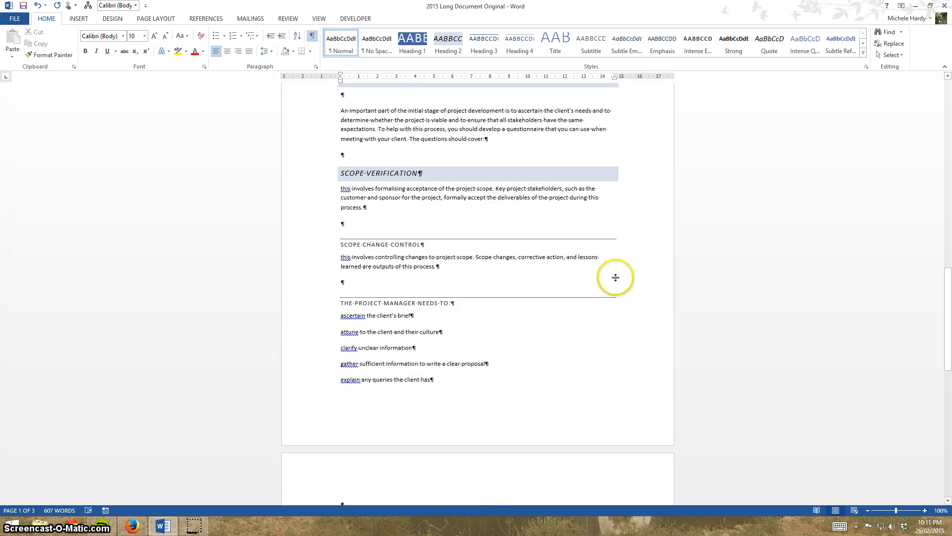
scroll(615, 276, "down", 8)
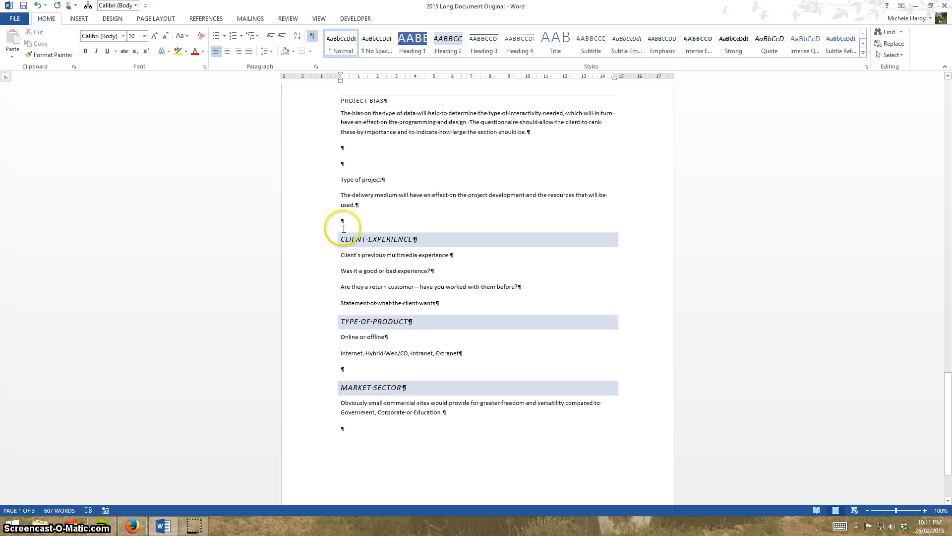
left_click(318, 19)
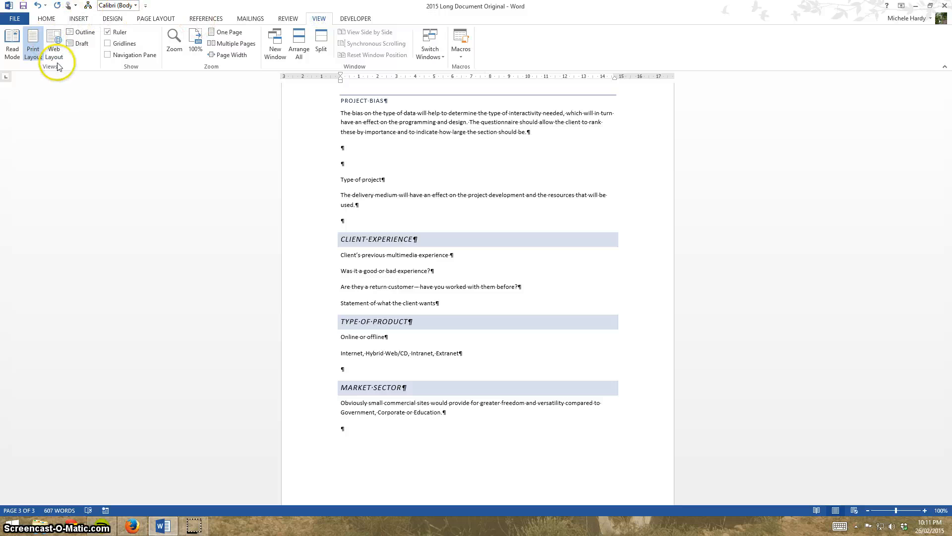
left_click(108, 55)
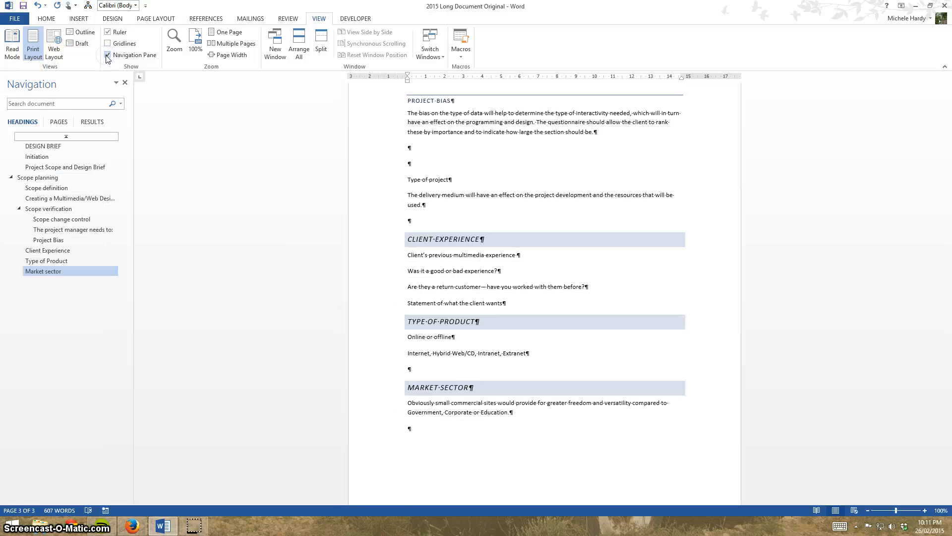
Using the heading outline, move the Scope verification section directly below Initiation and the Market sector section directly below Scope change control.
left_click(19, 209)
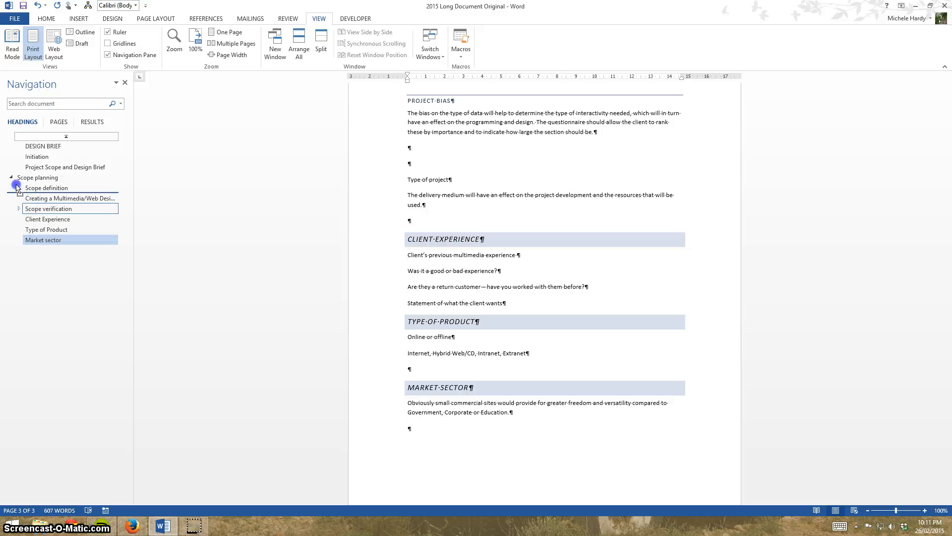
left_click_drag(17, 187, 23, 161)
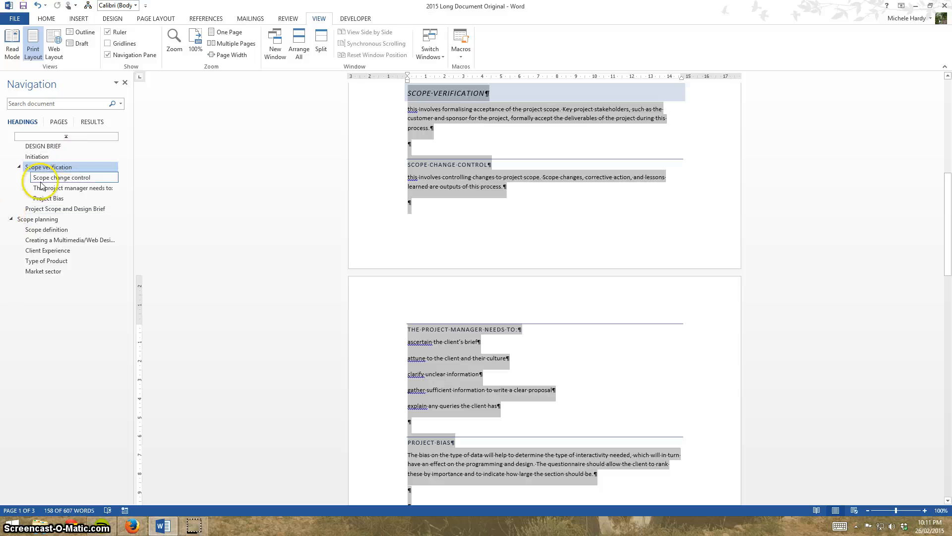
left_click(32, 273)
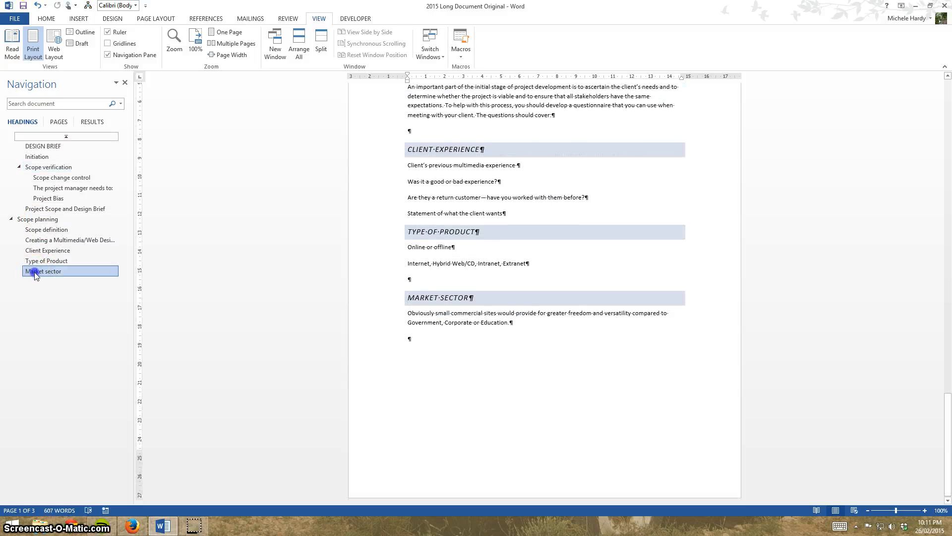
left_click_drag(35, 276, 27, 185)
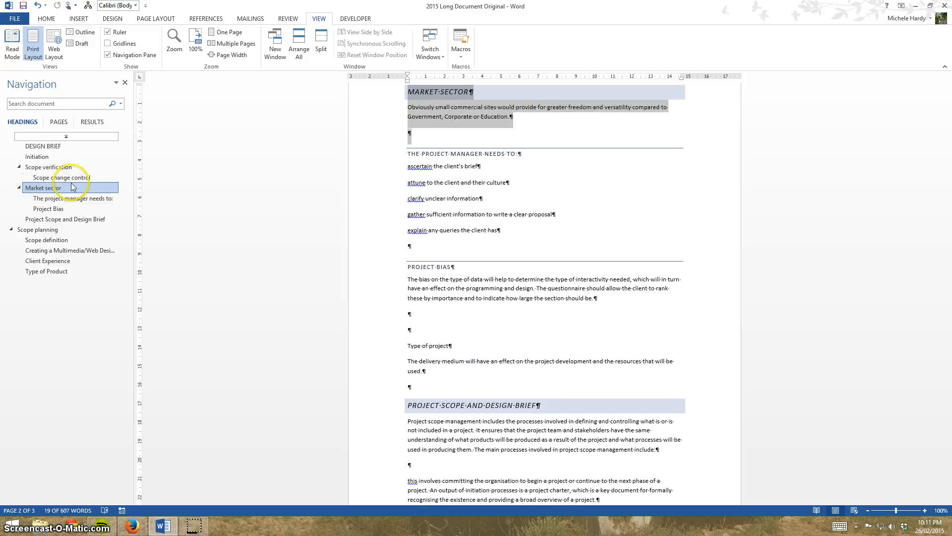
Update the entire table of contents to match the rearranged headings, and deselect it.
scroll(226, 278, "up", 4)
scroll(226, 278, "up", 17)
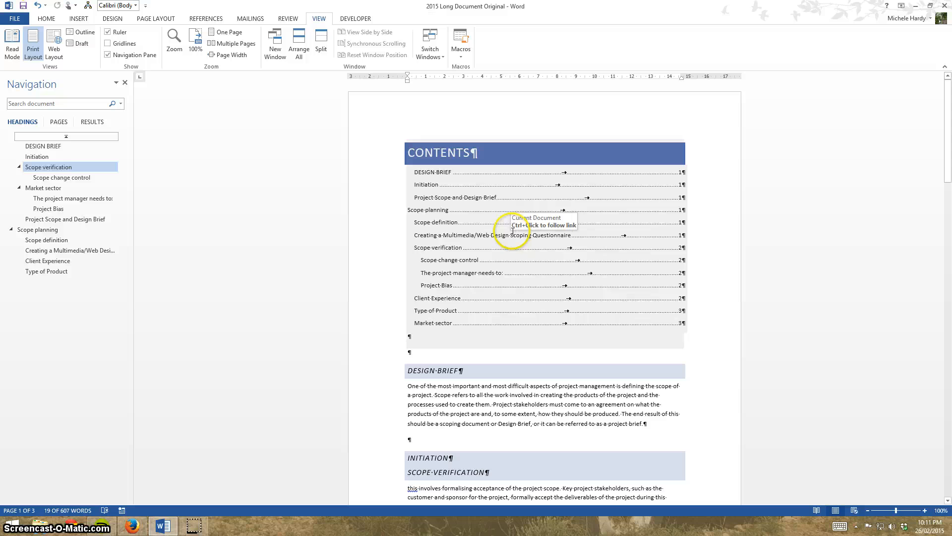
right_click(513, 235)
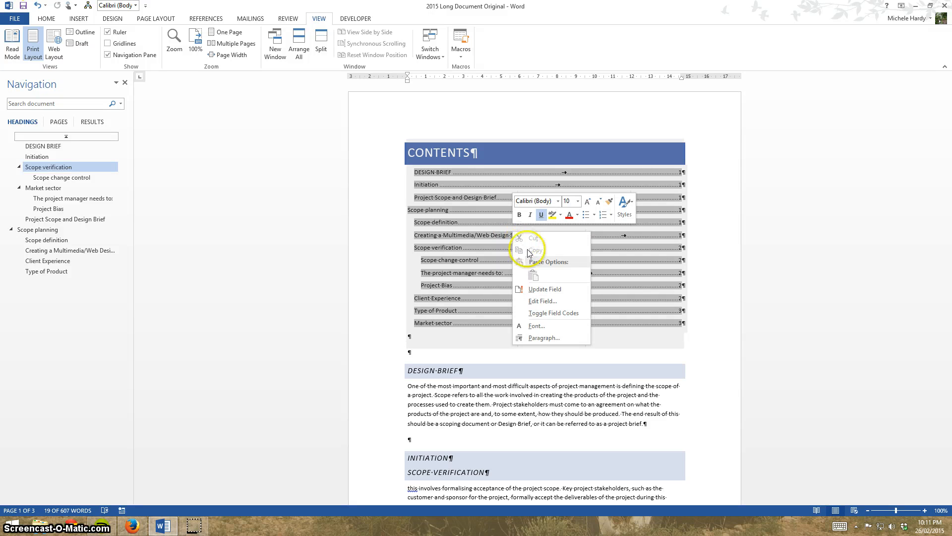
left_click(558, 289)
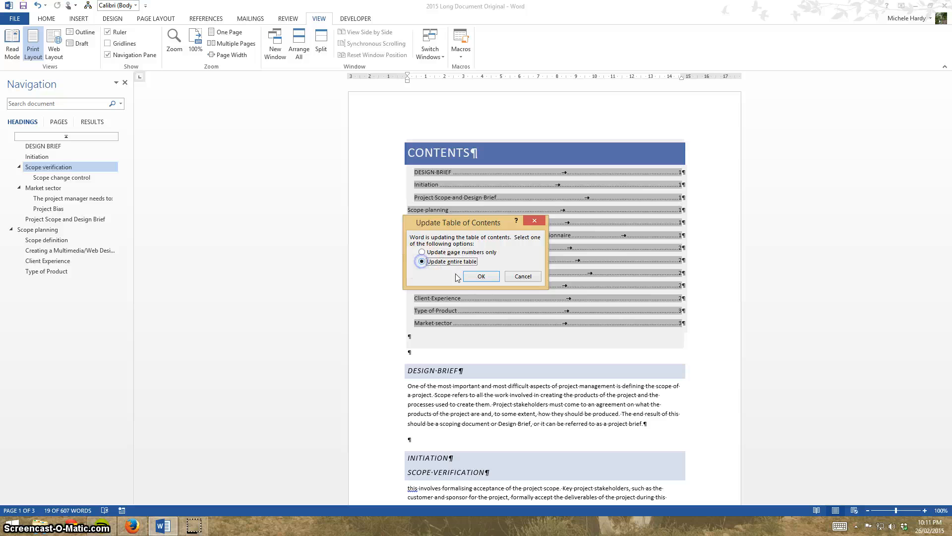
left_click(480, 276)
left_click(407, 203)
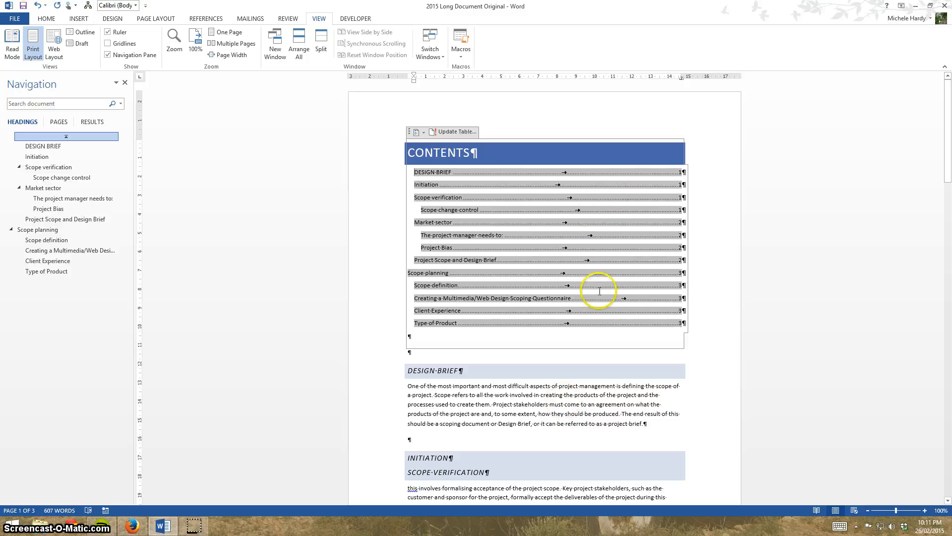
left_click(426, 341)
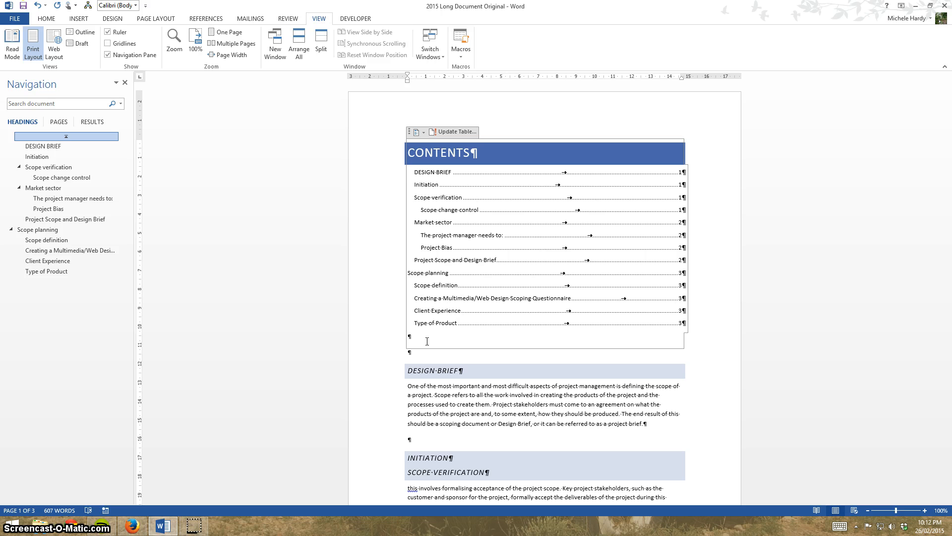
left_click(48, 19)
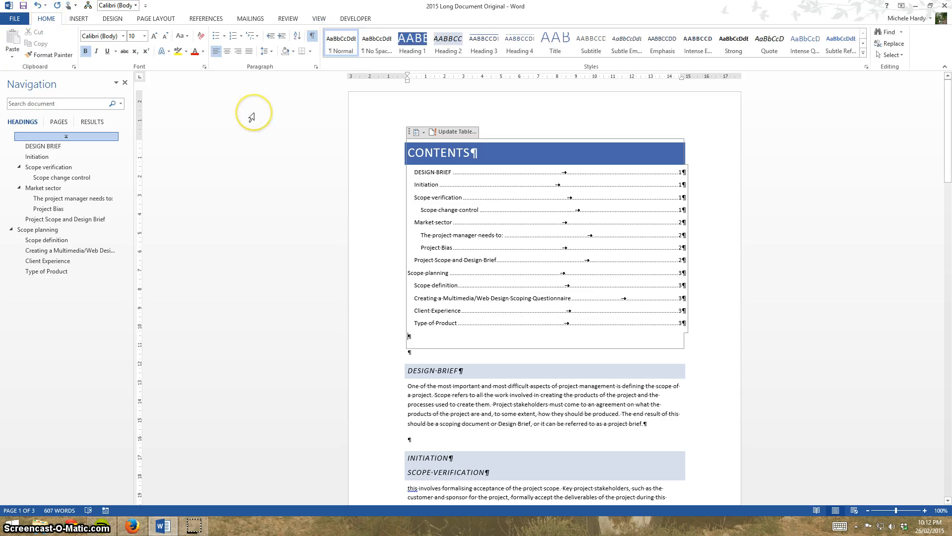